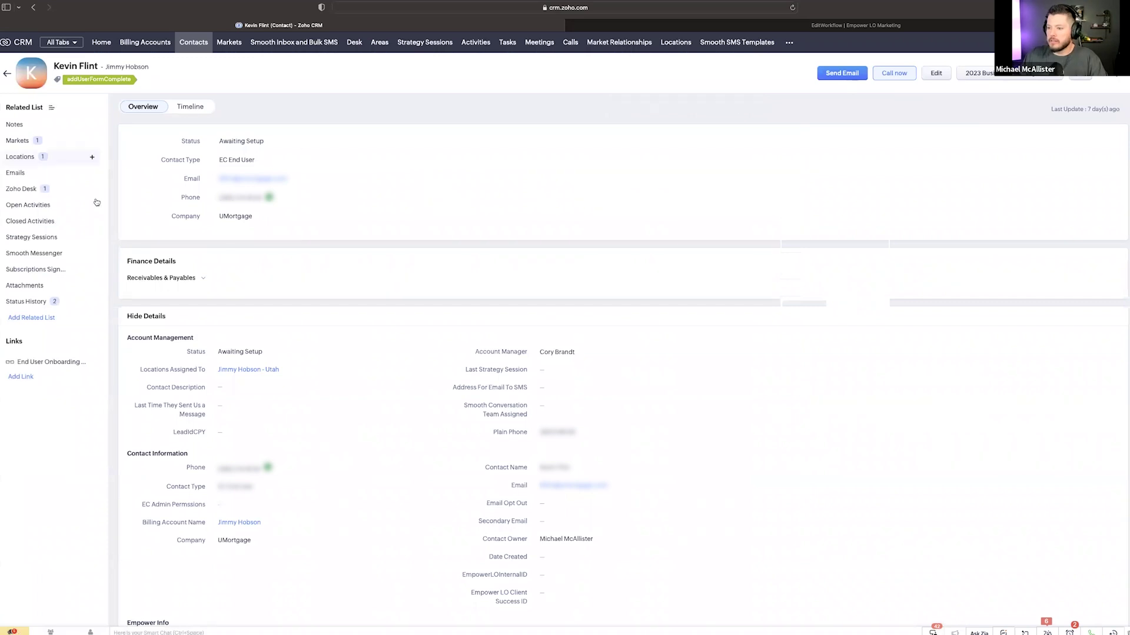
# Step: Tag the Zoho contact with hookTest, save it, and return to the Active/Pending Contacts list
pyautogui.click(1080, 73)
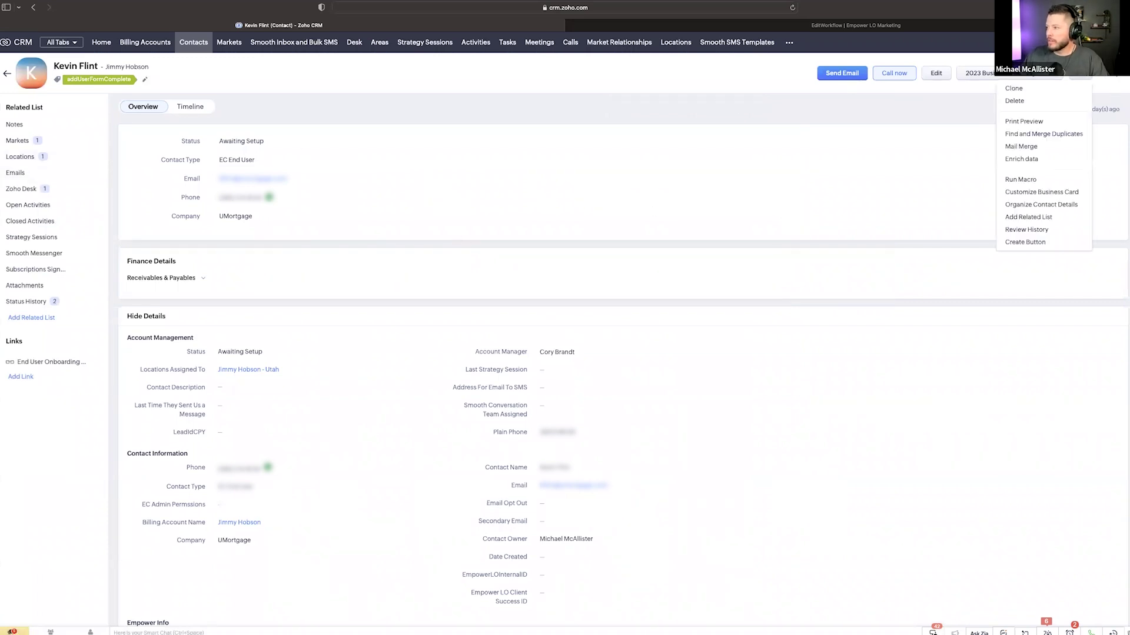
pyautogui.click(144, 81)
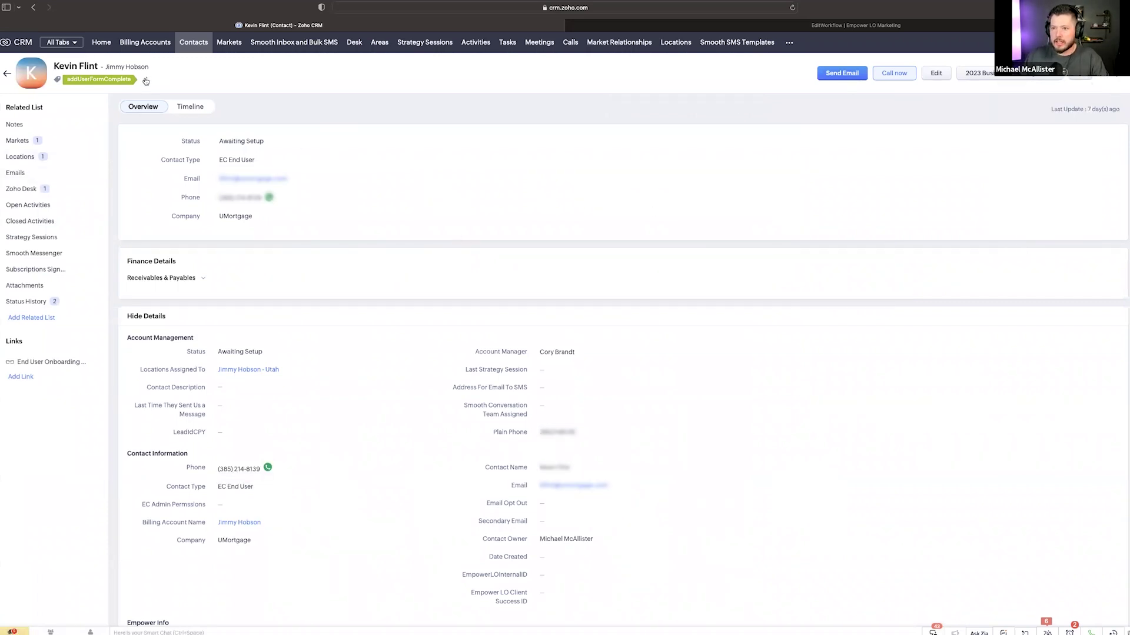
pyautogui.click(144, 81)
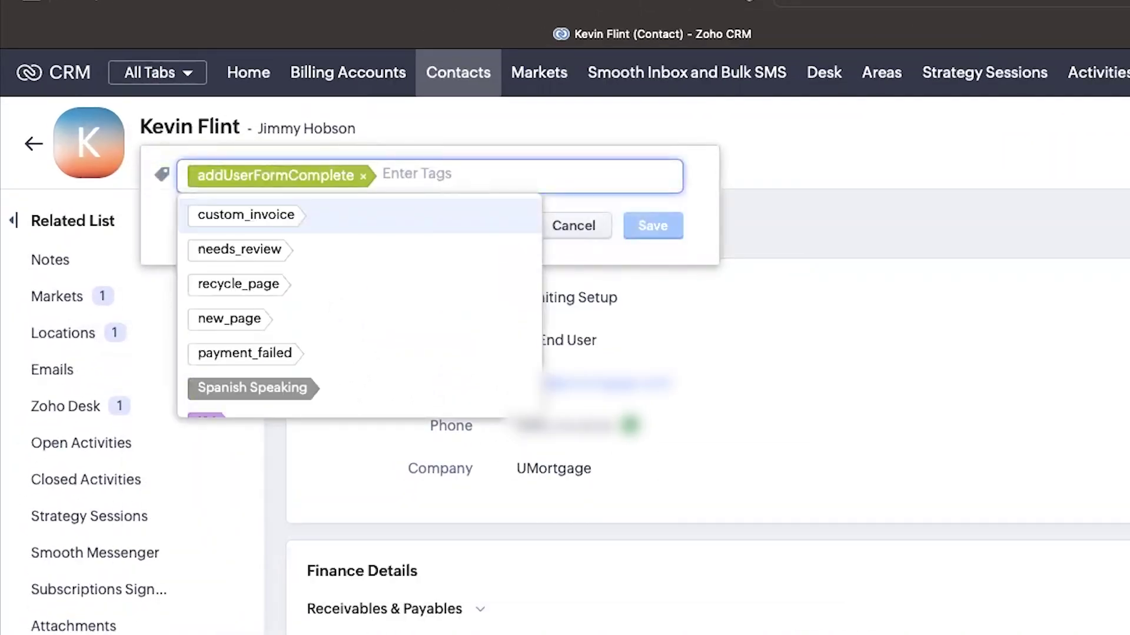
pyautogui.write('hooktest')
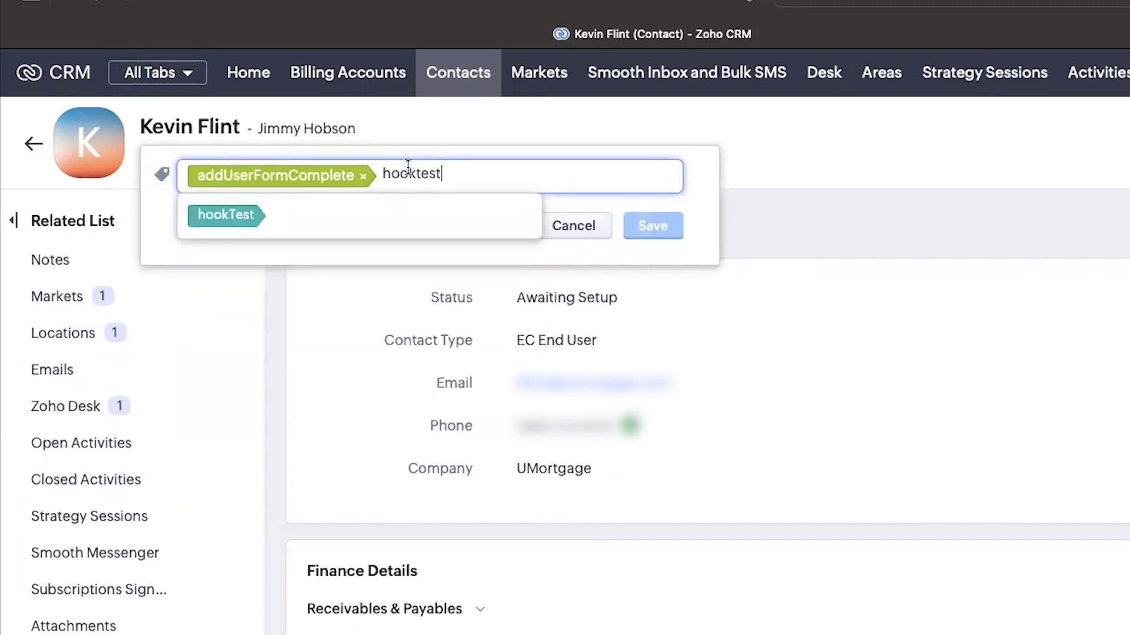
pyautogui.press('Return')
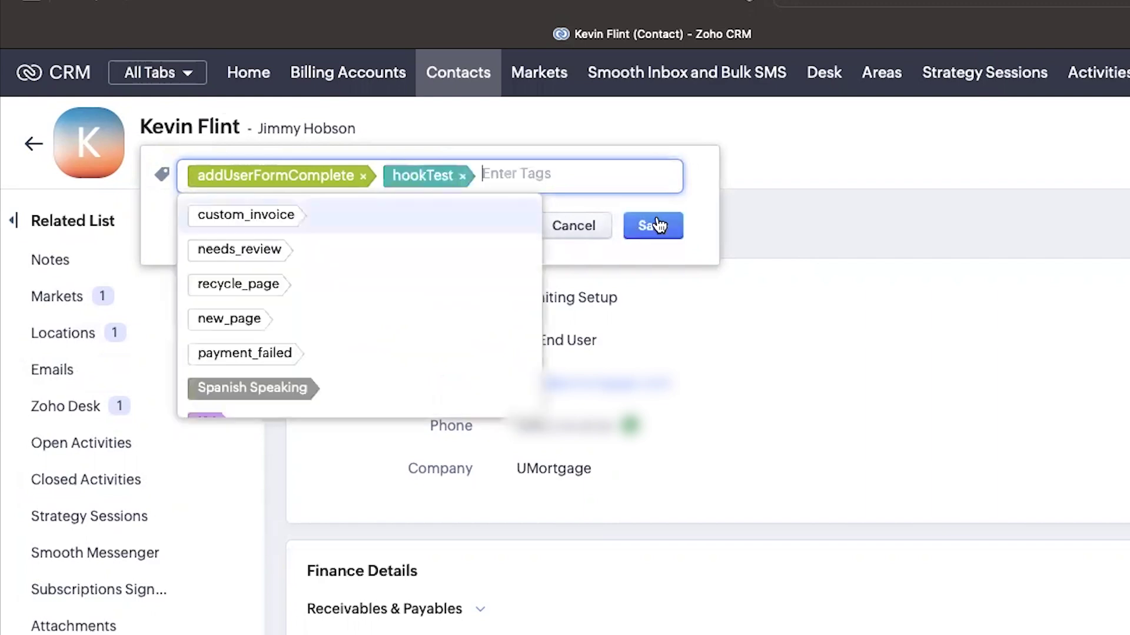
pyautogui.click(652, 225)
pyautogui.click(7, 77)
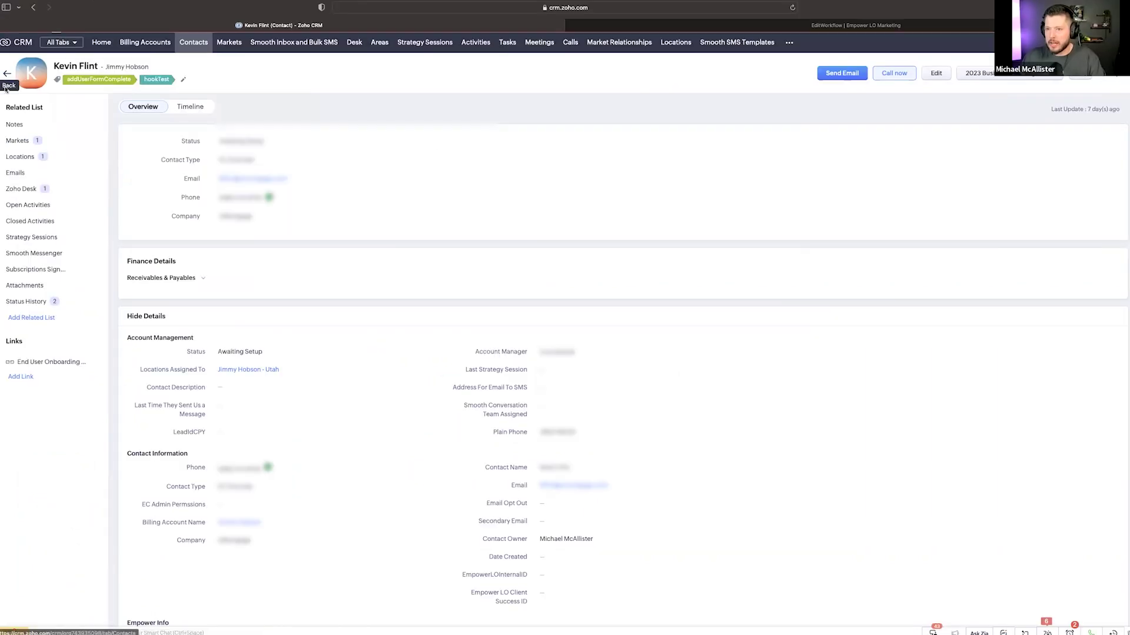
# Step: Load the received webhook request as the Inbound Webhook trigger's mapping reference
pyautogui.click(775, 27)
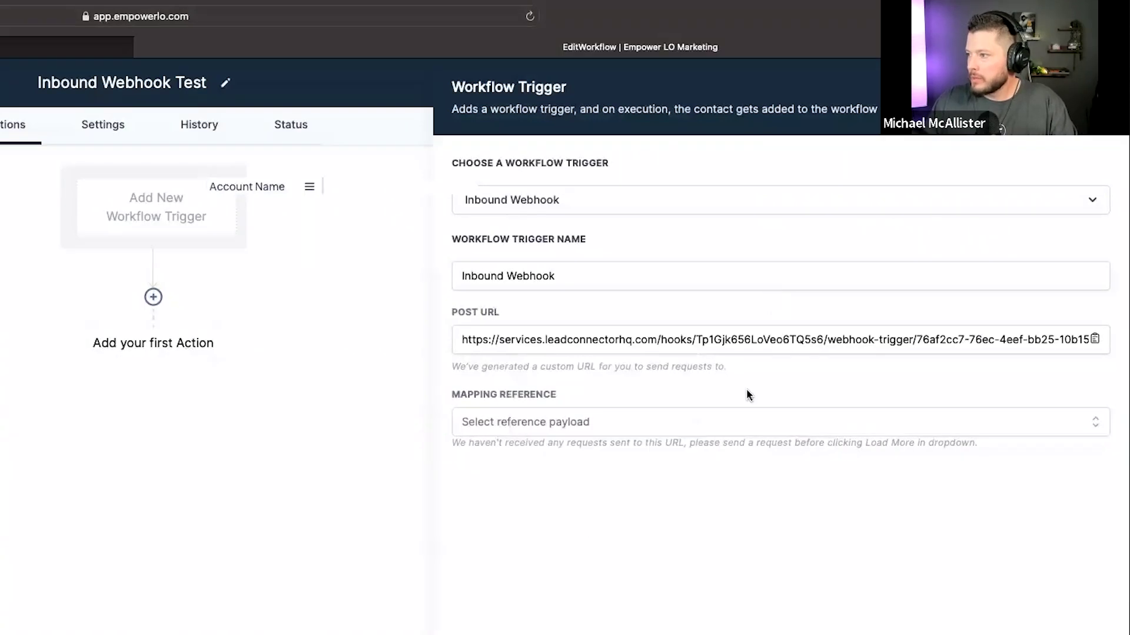
pyautogui.click(658, 425)
pyautogui.click(653, 460)
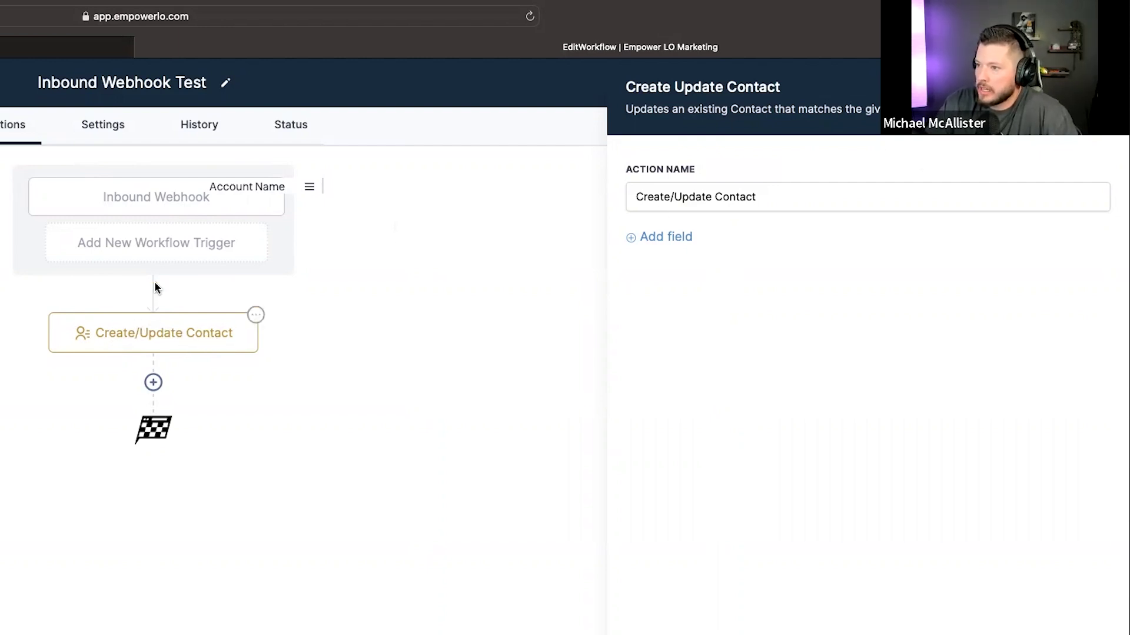
# Step: In the Create/Update Contact step, map First Name to the webhook firstName value
pyautogui.click(255, 315)
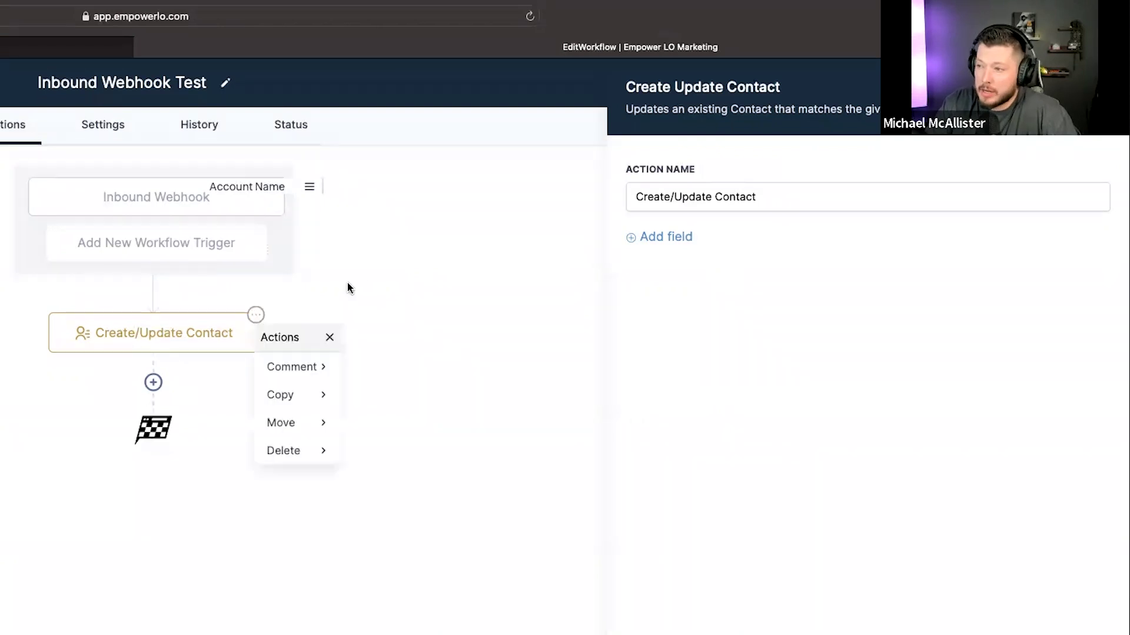
pyautogui.click(610, 257)
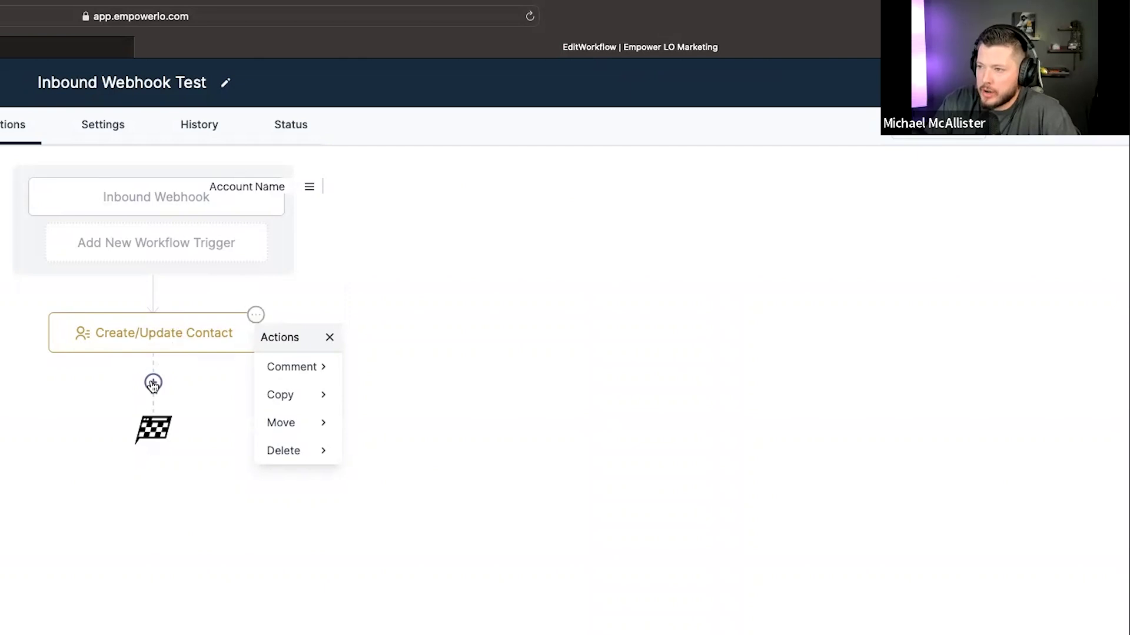
pyautogui.doubleClick(156, 332)
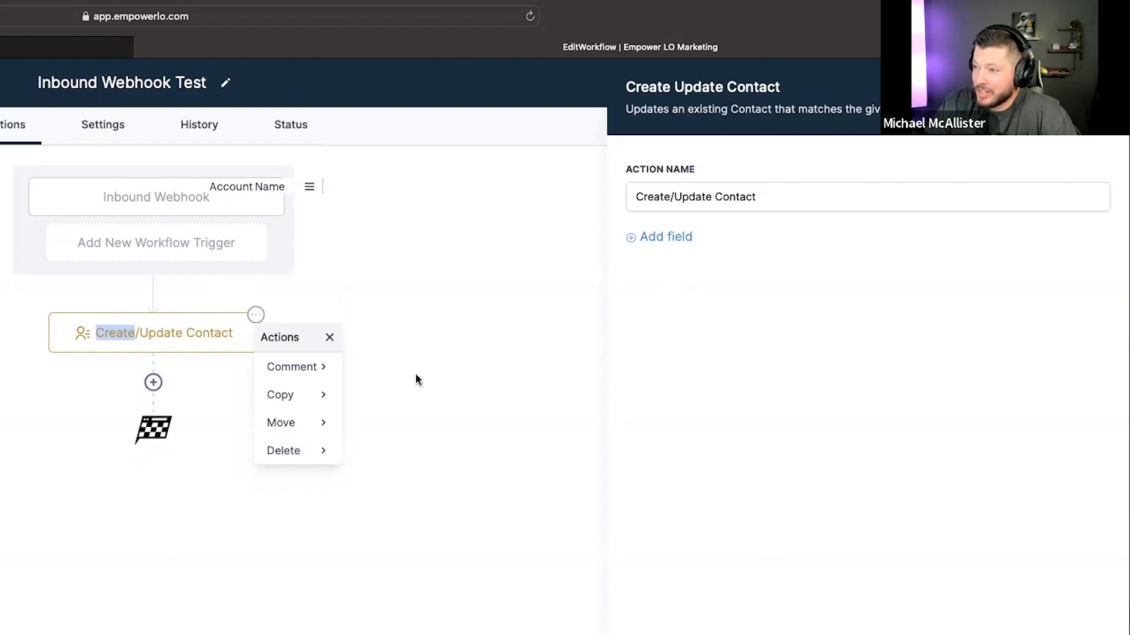
pyautogui.click(484, 356)
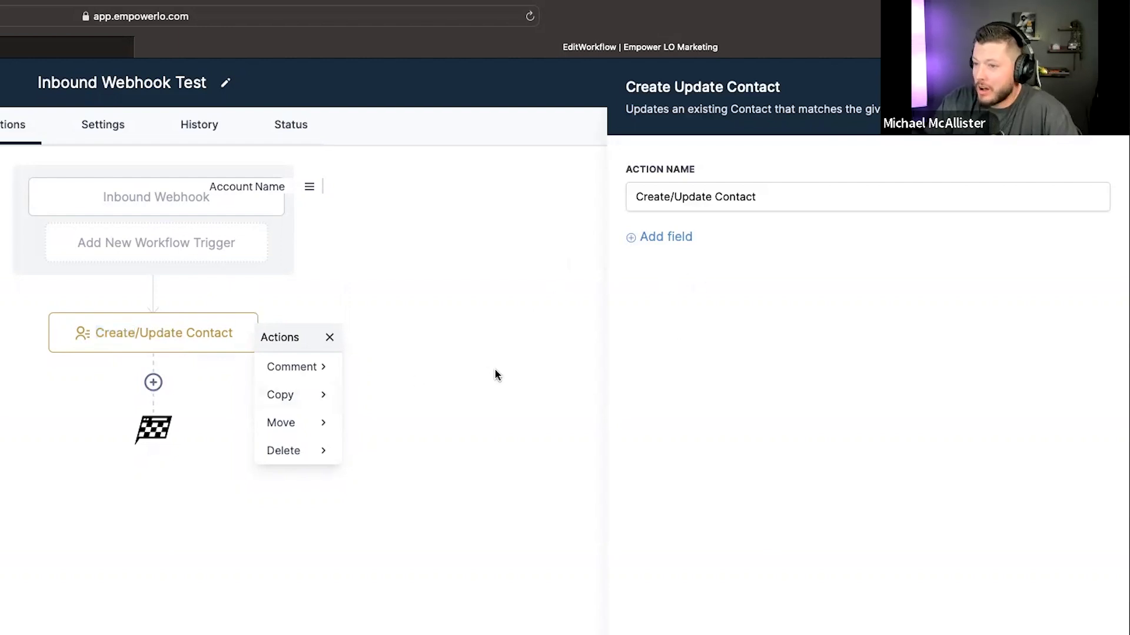
pyautogui.click(669, 238)
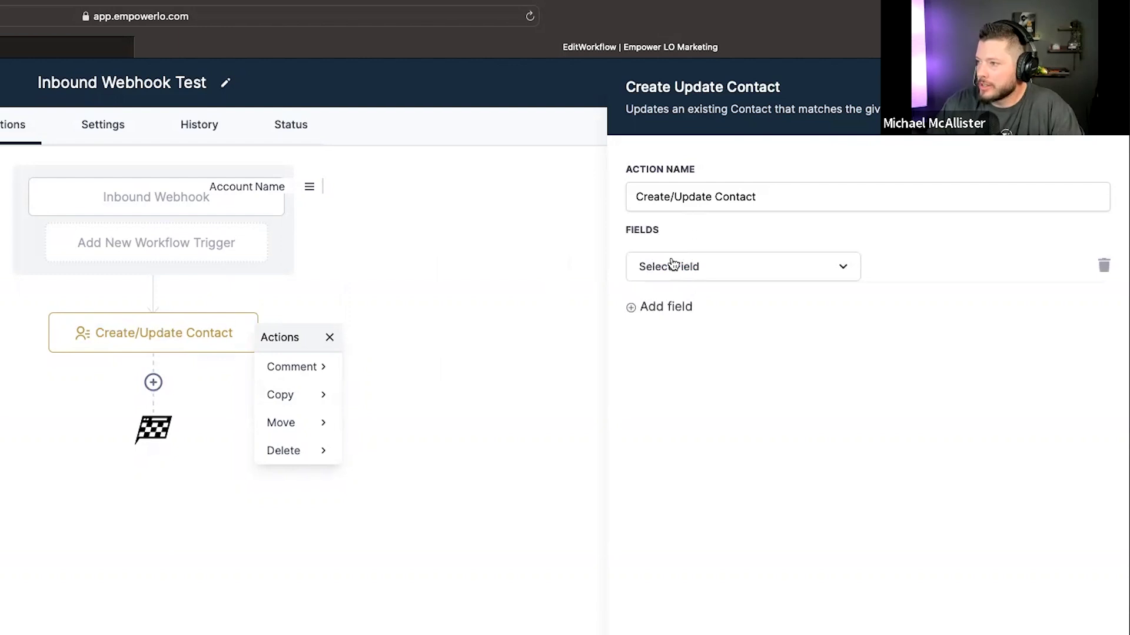
pyautogui.click(711, 274)
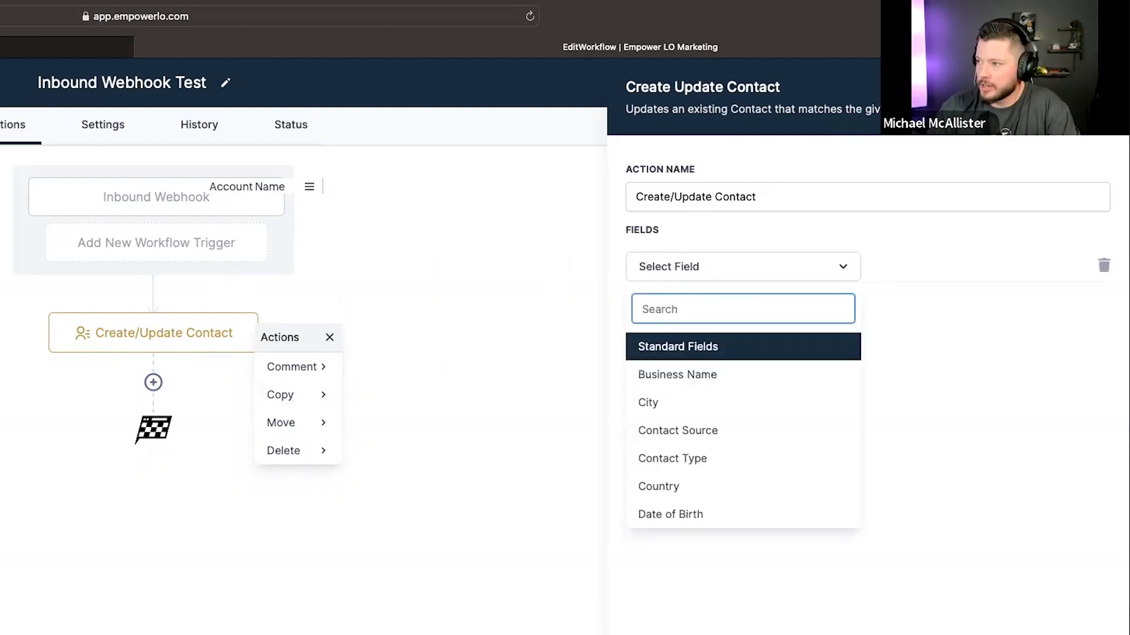
pyautogui.write('first')
pyautogui.click(655, 374)
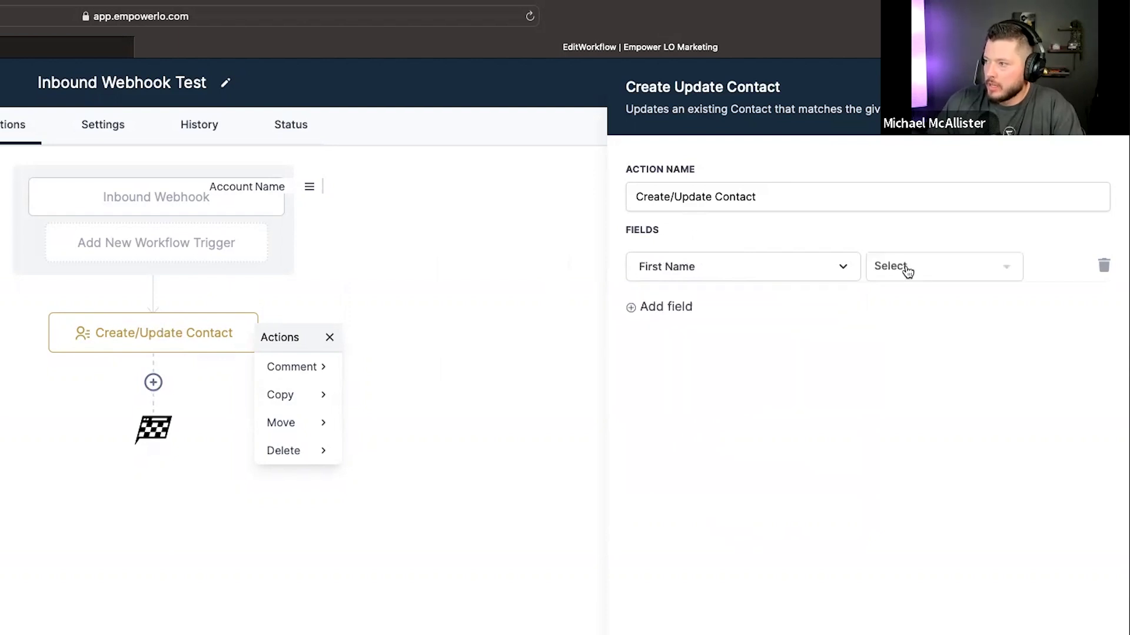
pyautogui.click(906, 270)
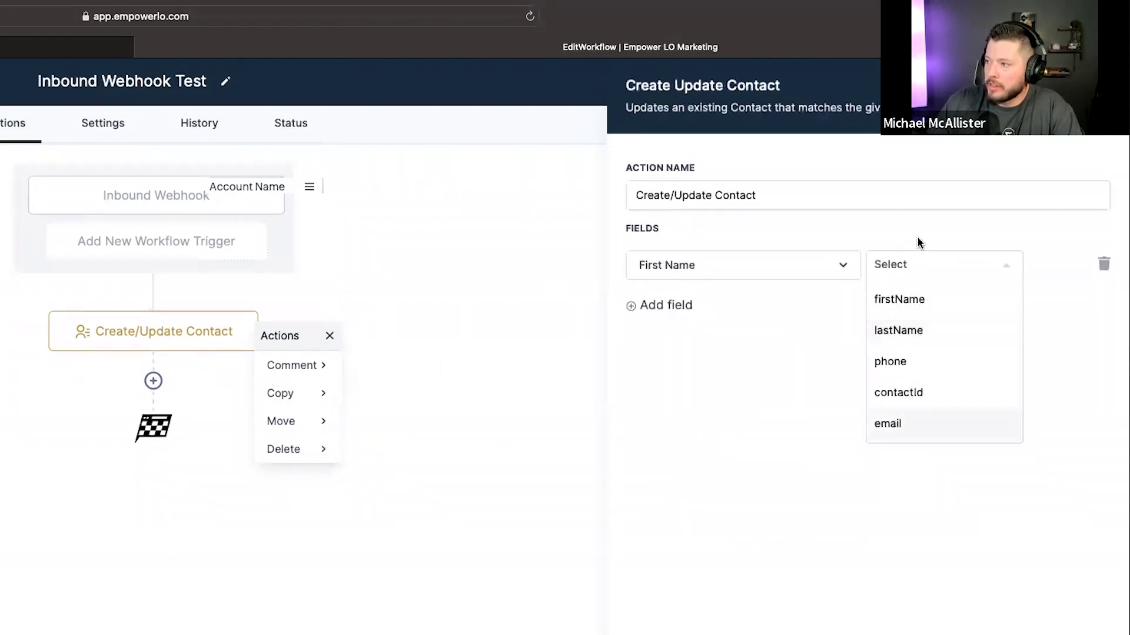
pyautogui.click(924, 301)
# Step: Map Last Name and Email to the webhook lastName and email values
pyautogui.click(666, 312)
pyautogui.click(665, 321)
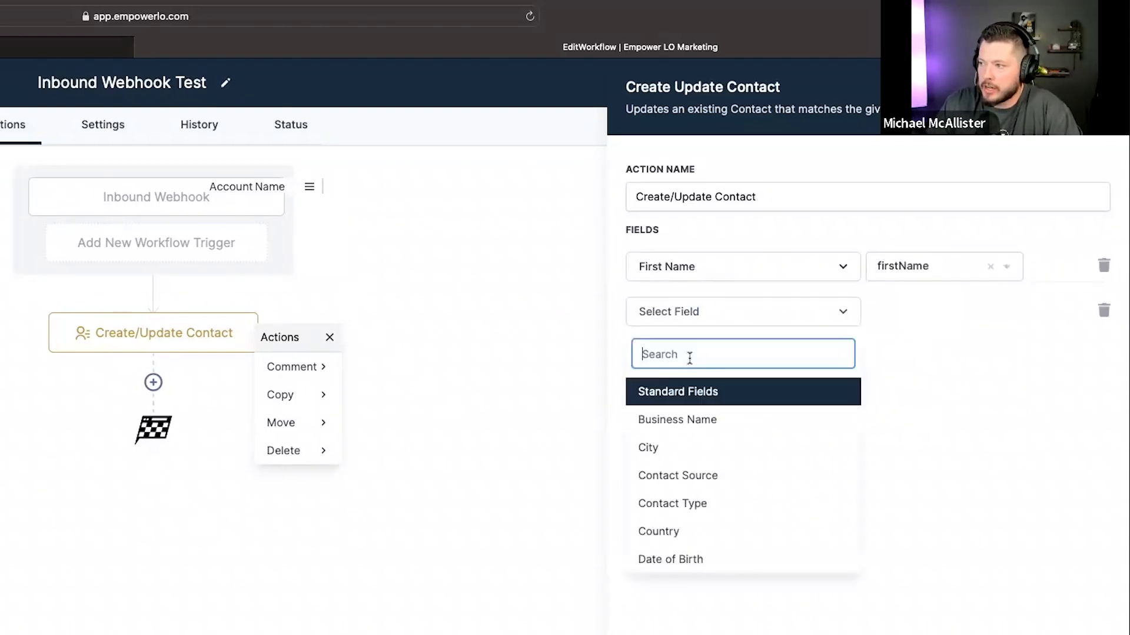
pyautogui.write('last')
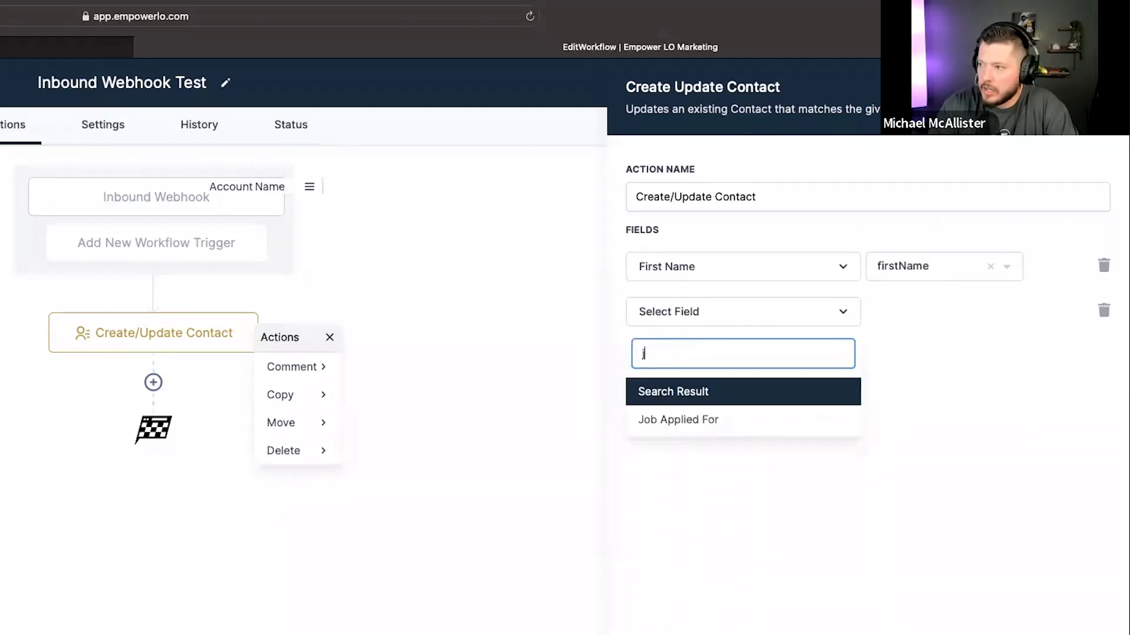
pyautogui.write(' n')
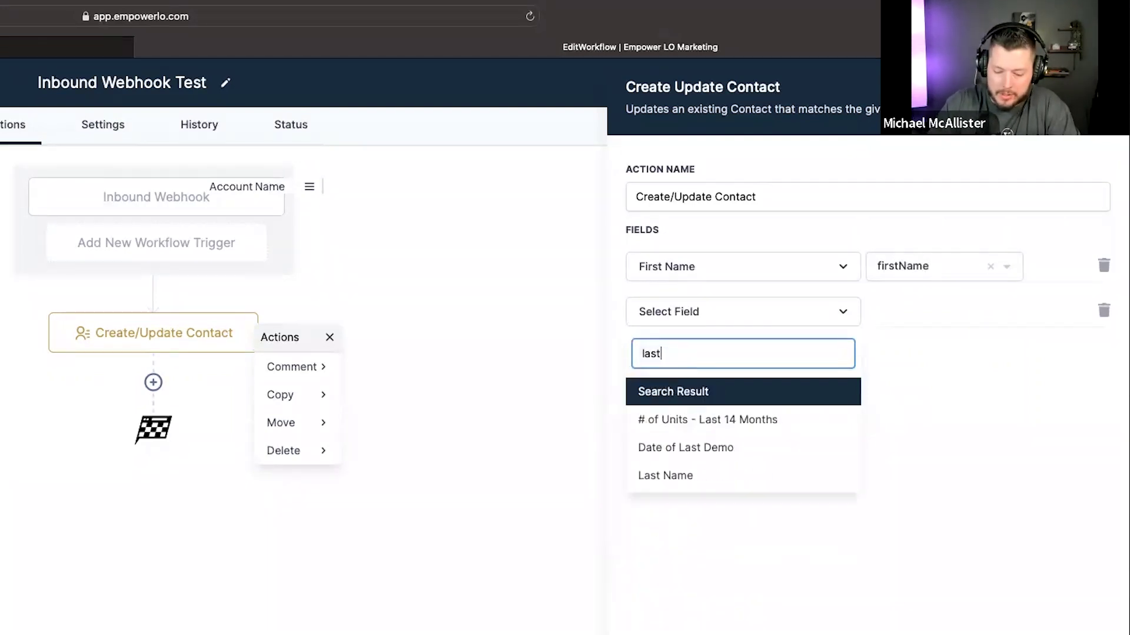
pyautogui.write('am')
pyautogui.click(706, 420)
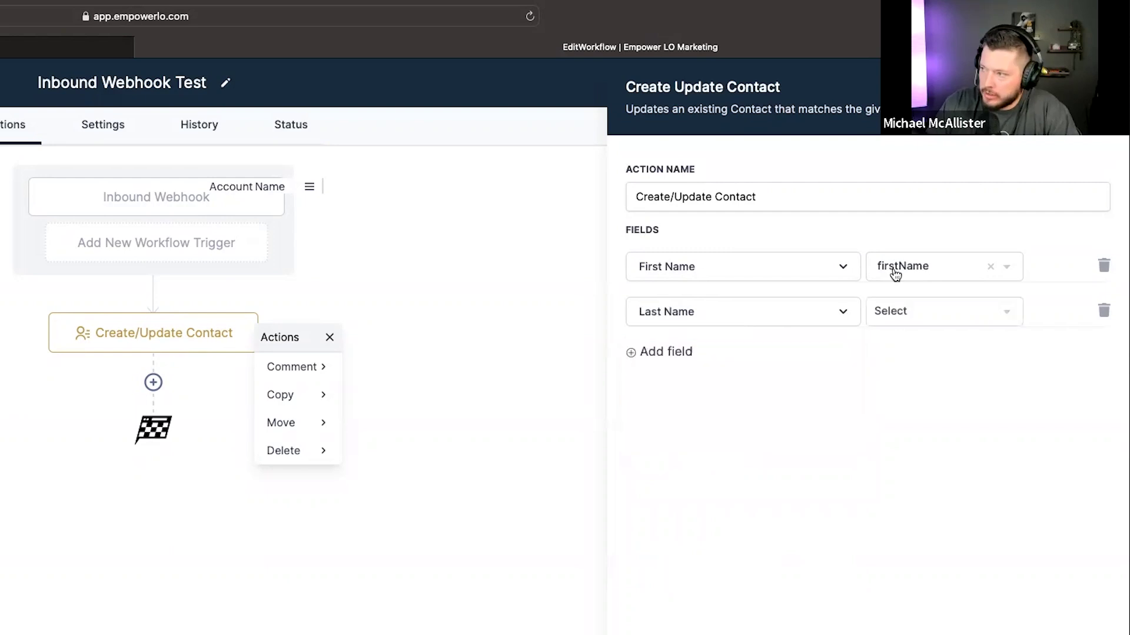
pyautogui.click(909, 321)
pyautogui.click(906, 377)
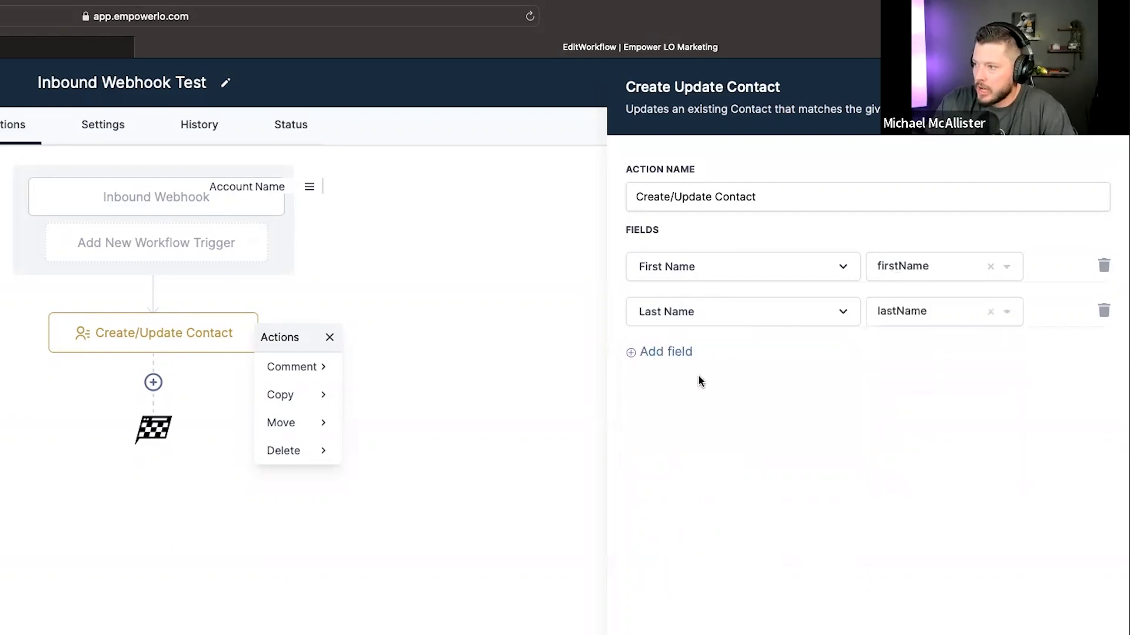
pyautogui.click(680, 352)
pyautogui.click(672, 365)
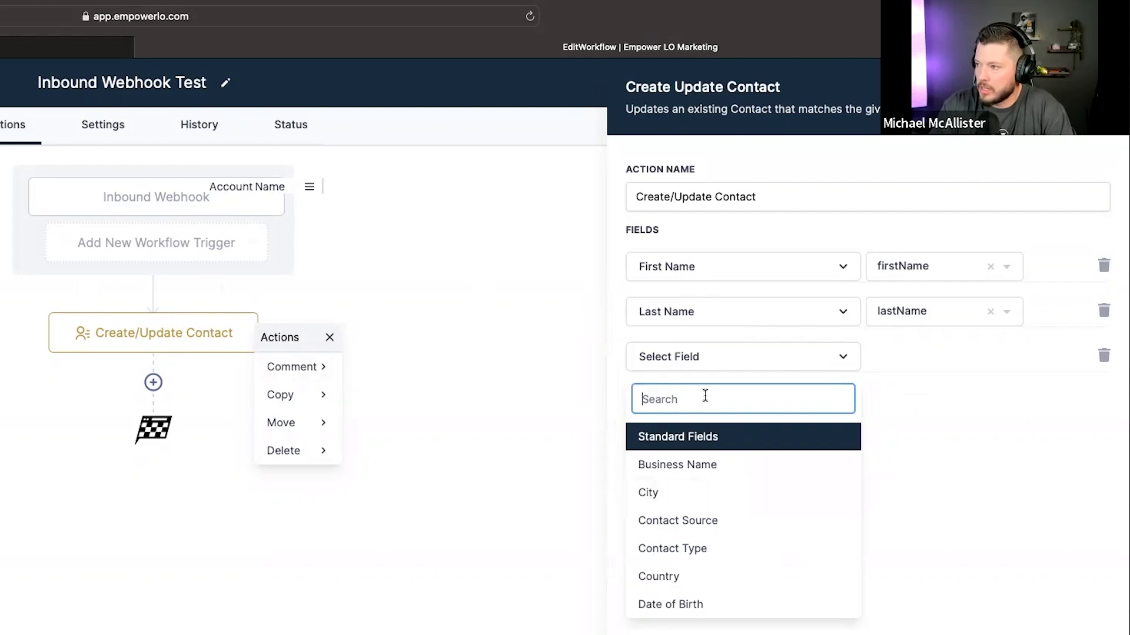
pyautogui.write('email')
pyautogui.click(679, 472)
pyautogui.click(1022, 355)
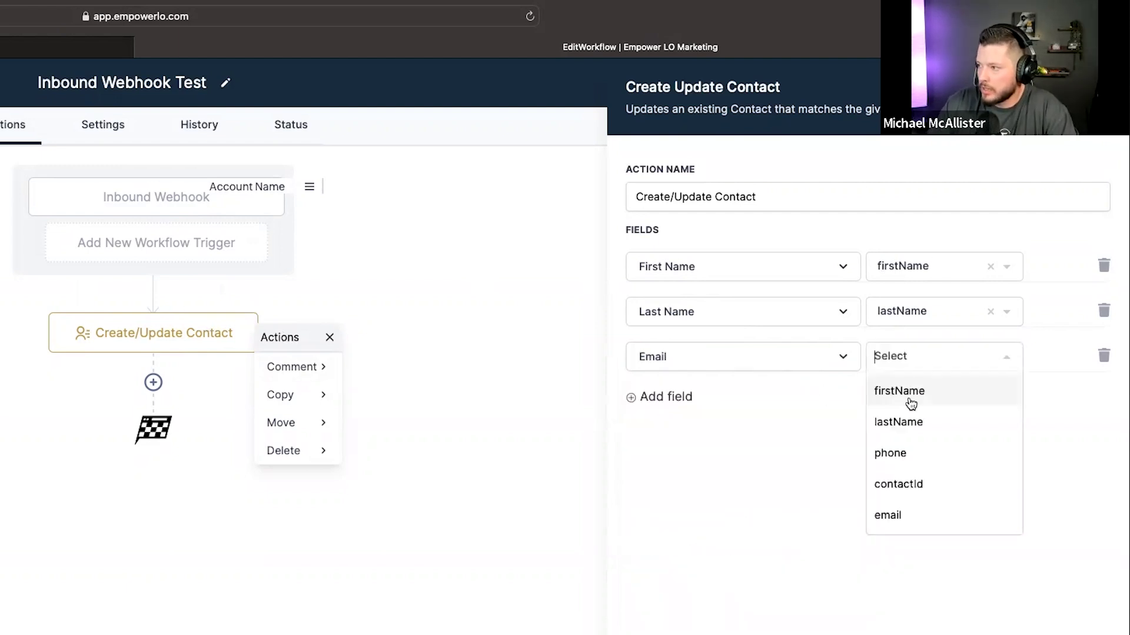
pyautogui.click(903, 512)
# Step: Map Phone to the webhook phone value and close the action settings
pyautogui.click(695, 397)
pyautogui.click(706, 403)
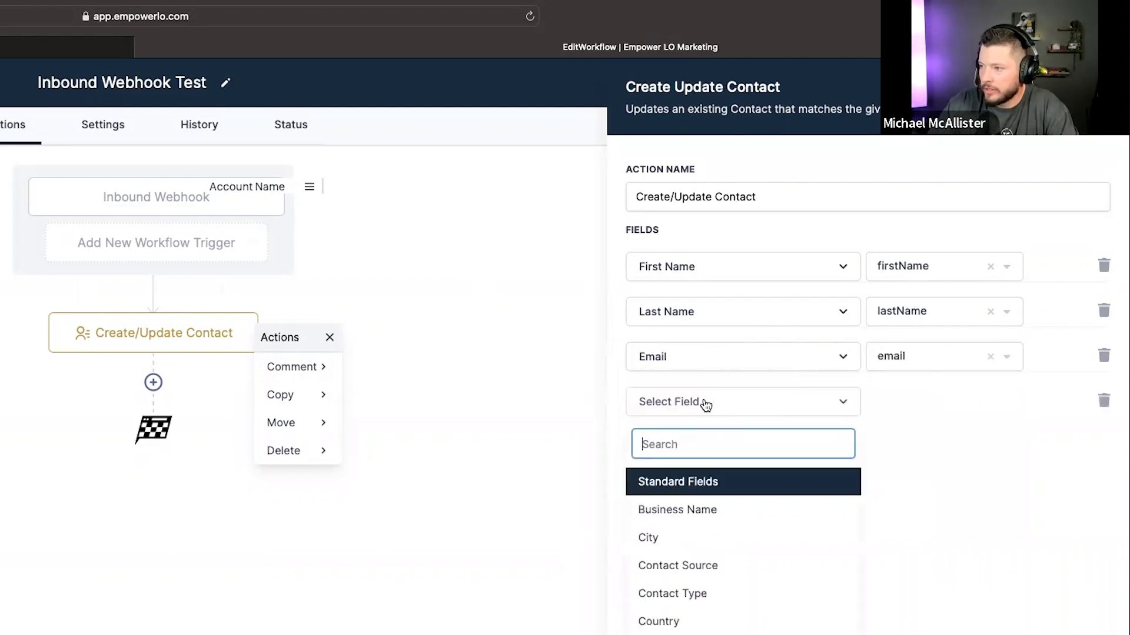
pyautogui.write('phone')
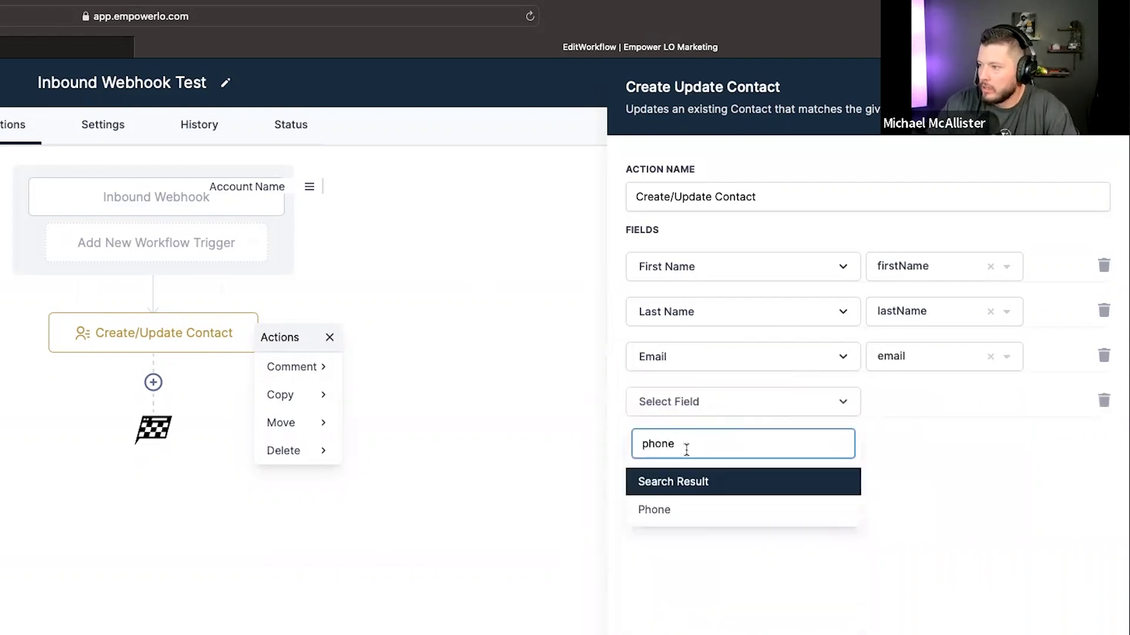
pyautogui.click(677, 509)
pyautogui.click(920, 411)
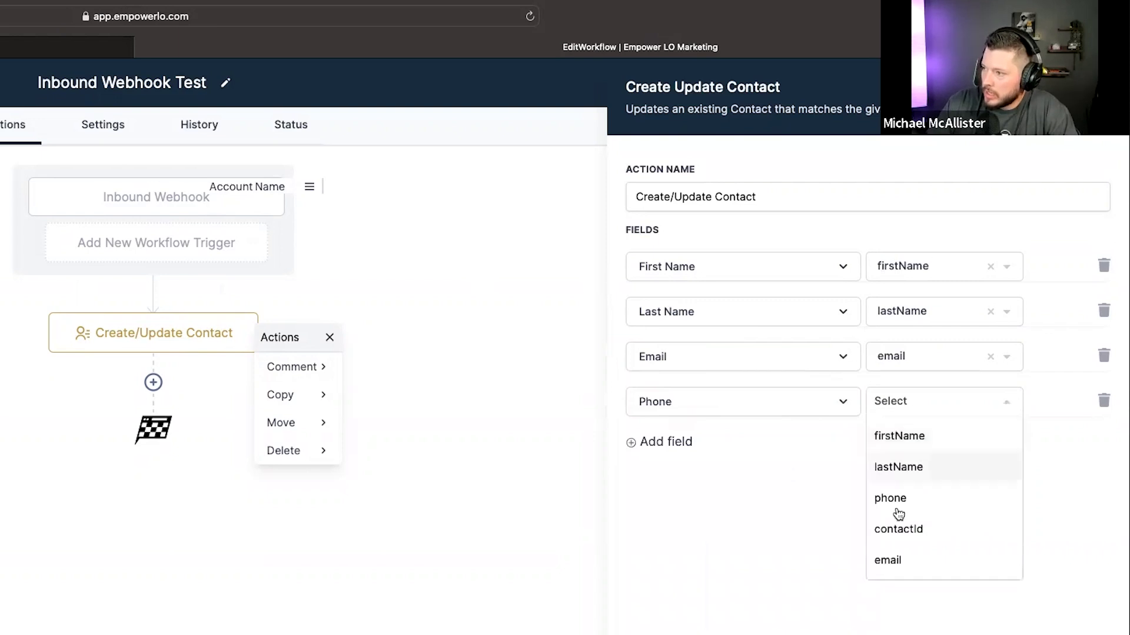
pyautogui.click(918, 495)
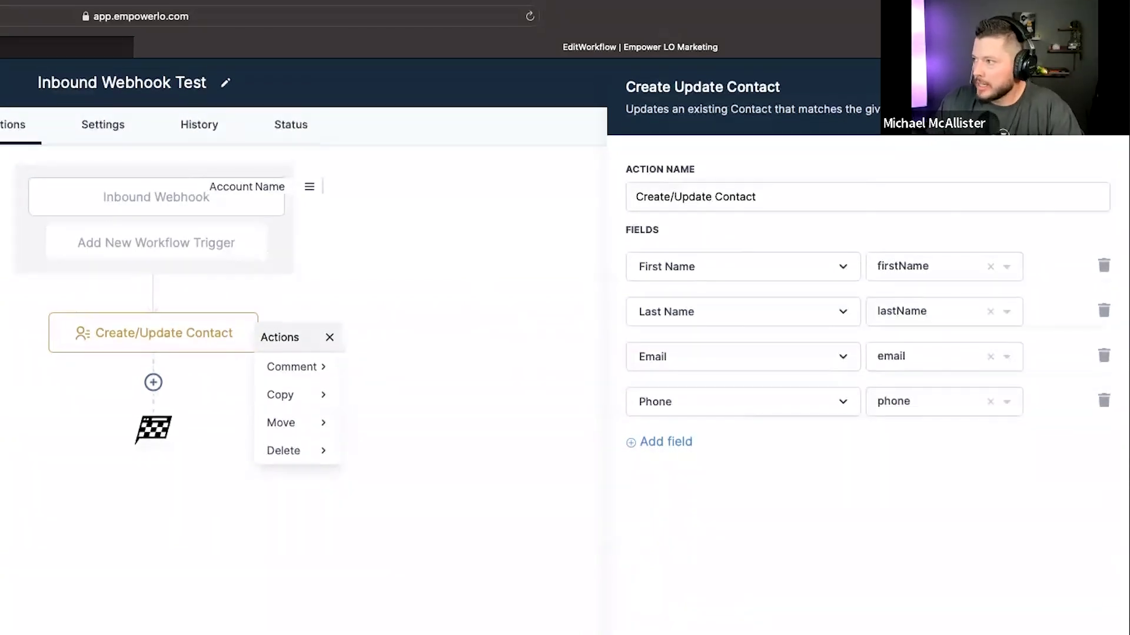
pyautogui.press('Escape')
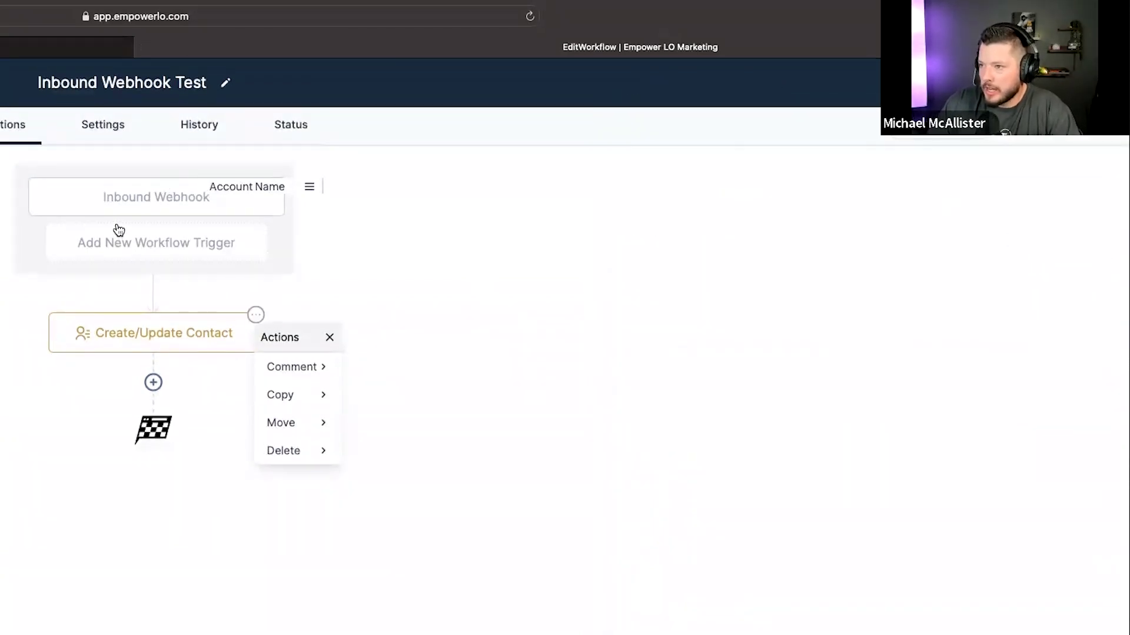
# Step: Add a Google Sheets step after Create/Update Contact using the Create Spreadsheet Row action
pyautogui.click(153, 383)
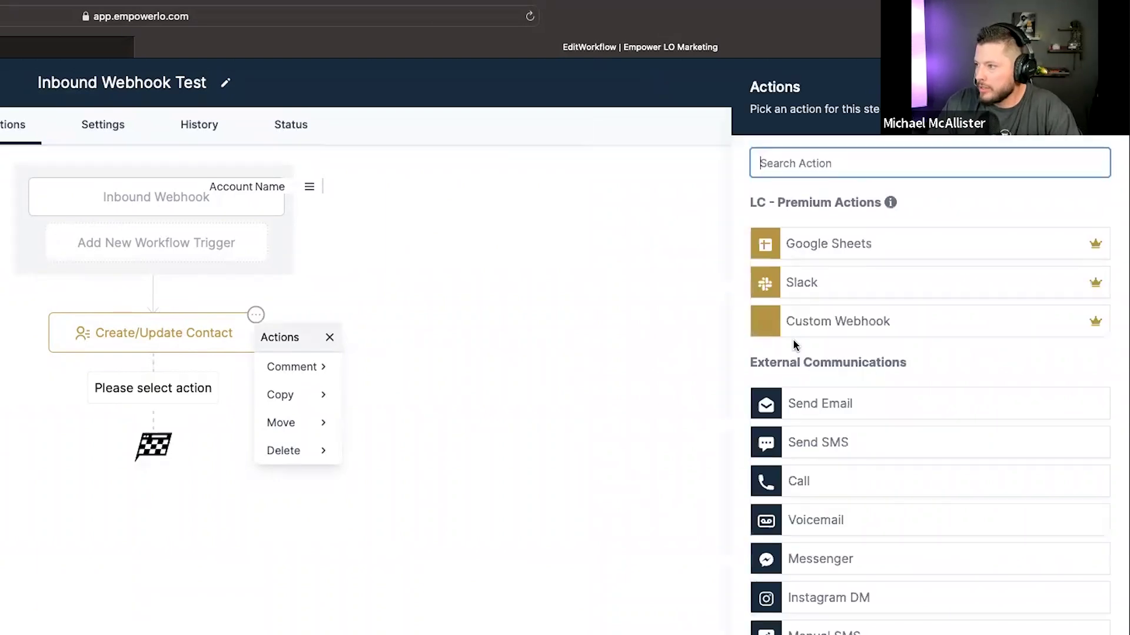
pyautogui.click(853, 253)
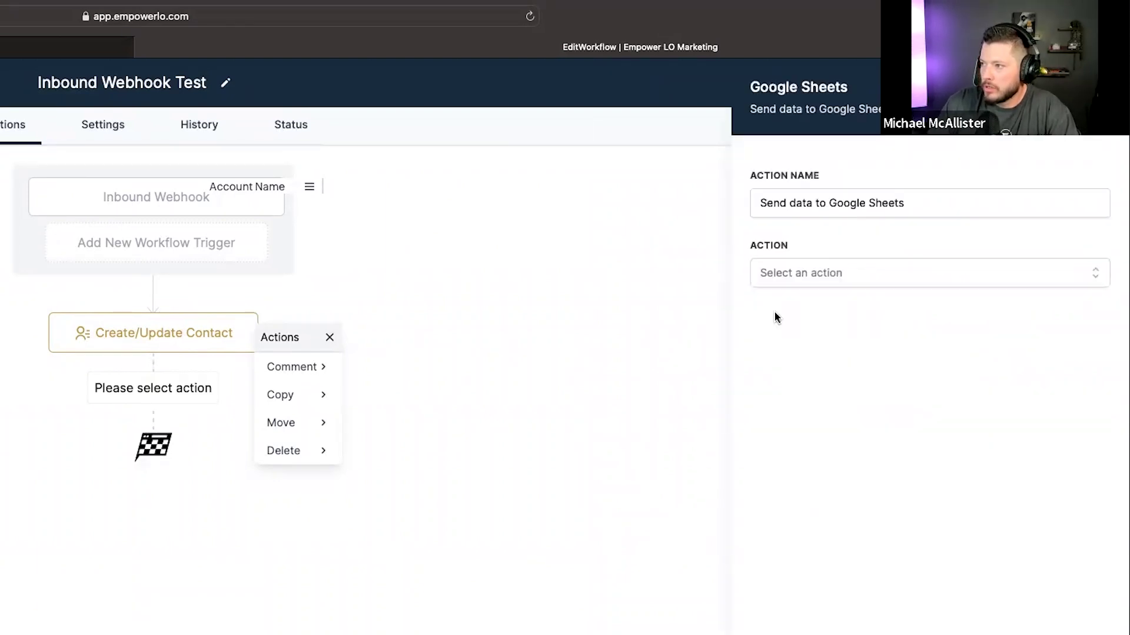
pyautogui.click(859, 281)
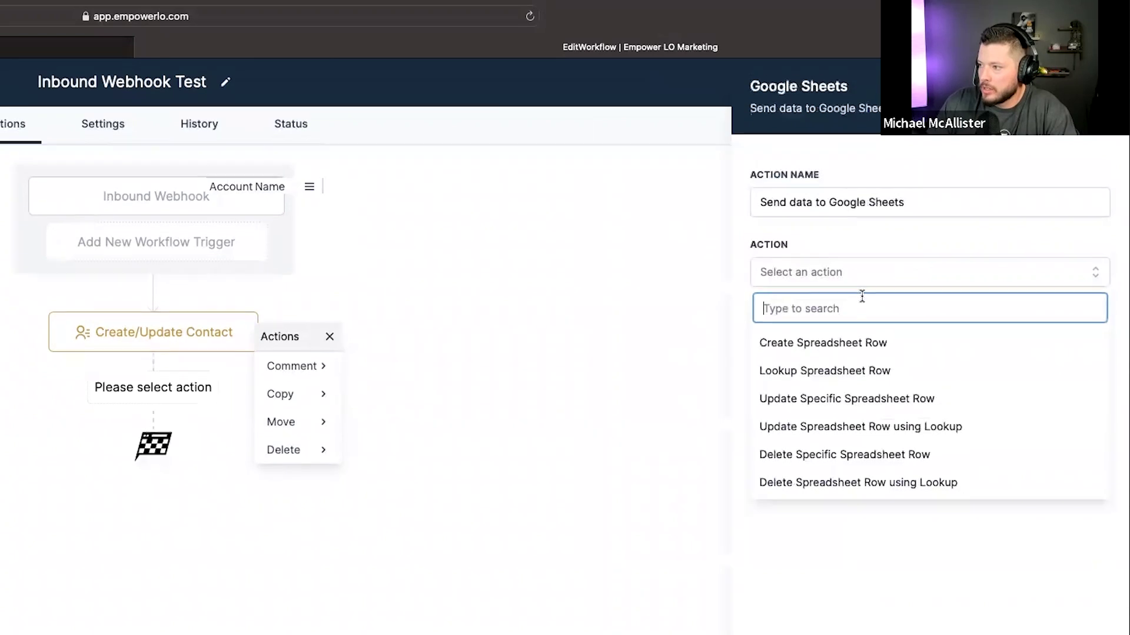
pyautogui.click(824, 345)
# Step: Link the second connected Google account and set Drive to My Drive
pyautogui.click(826, 343)
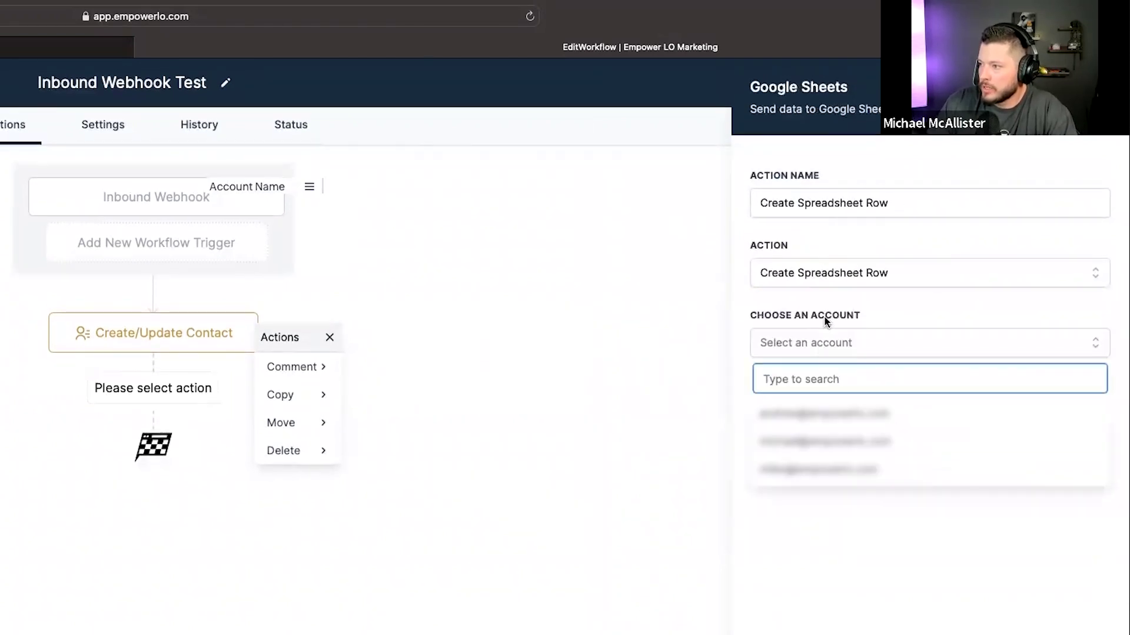
pyautogui.click(823, 442)
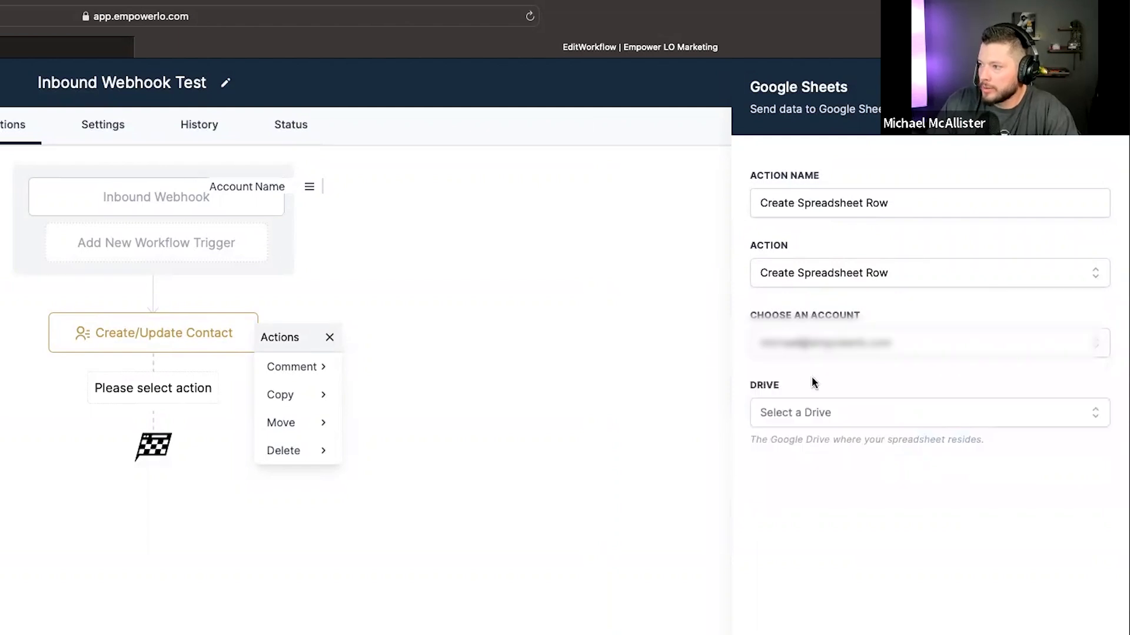
pyautogui.click(800, 414)
pyautogui.click(830, 479)
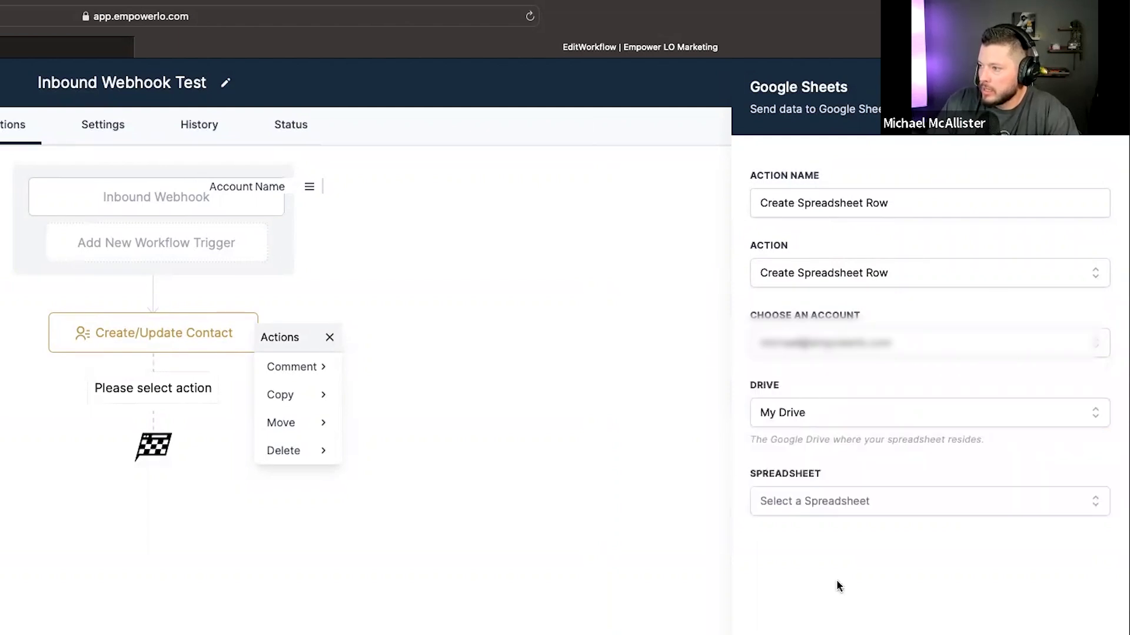
pyautogui.click(829, 501)
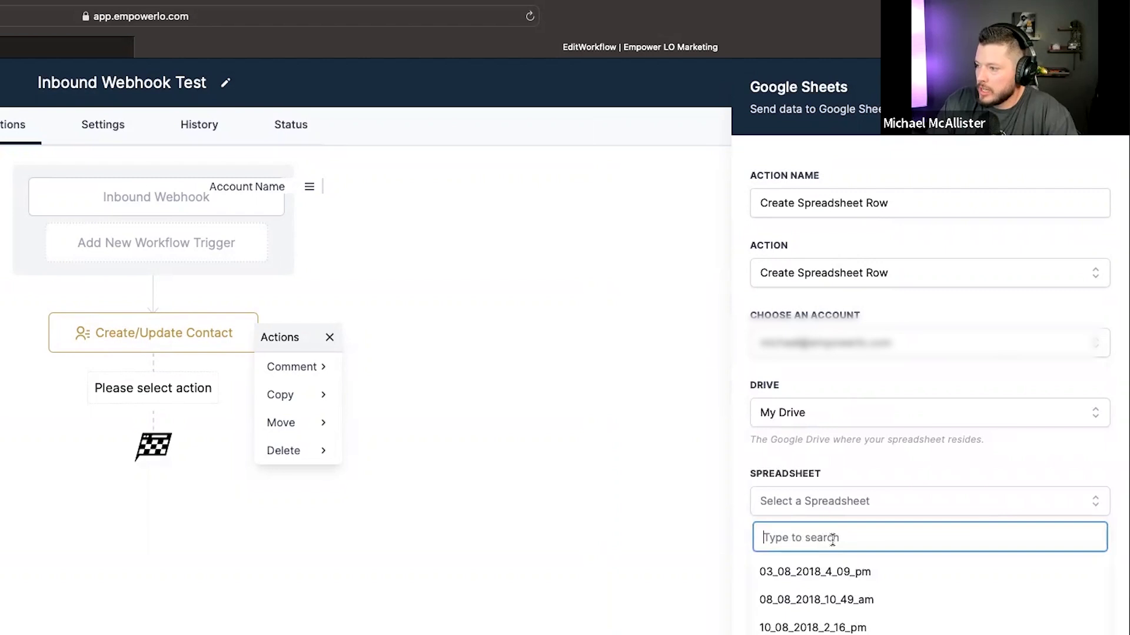
pyautogui.scroll(-5, 836, 612)
pyautogui.scroll(3, 851, 600)
pyautogui.scroll(2, 851, 600)
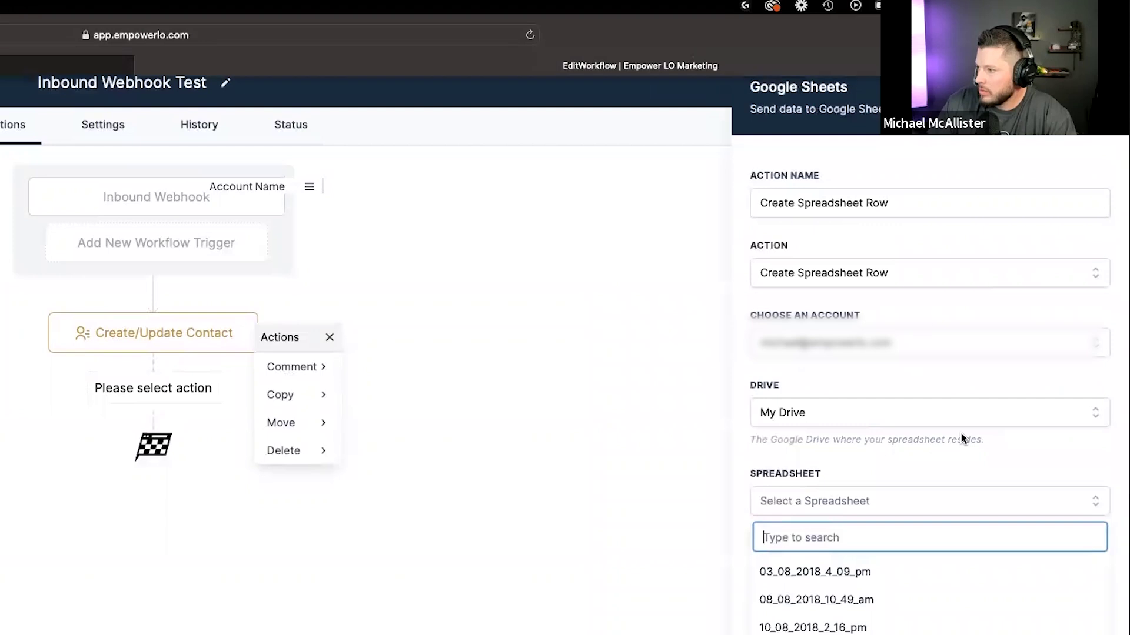
# Step: Load the Google Sheets home page at docs.google.com in a new browser tab
pyautogui.press('Escape')
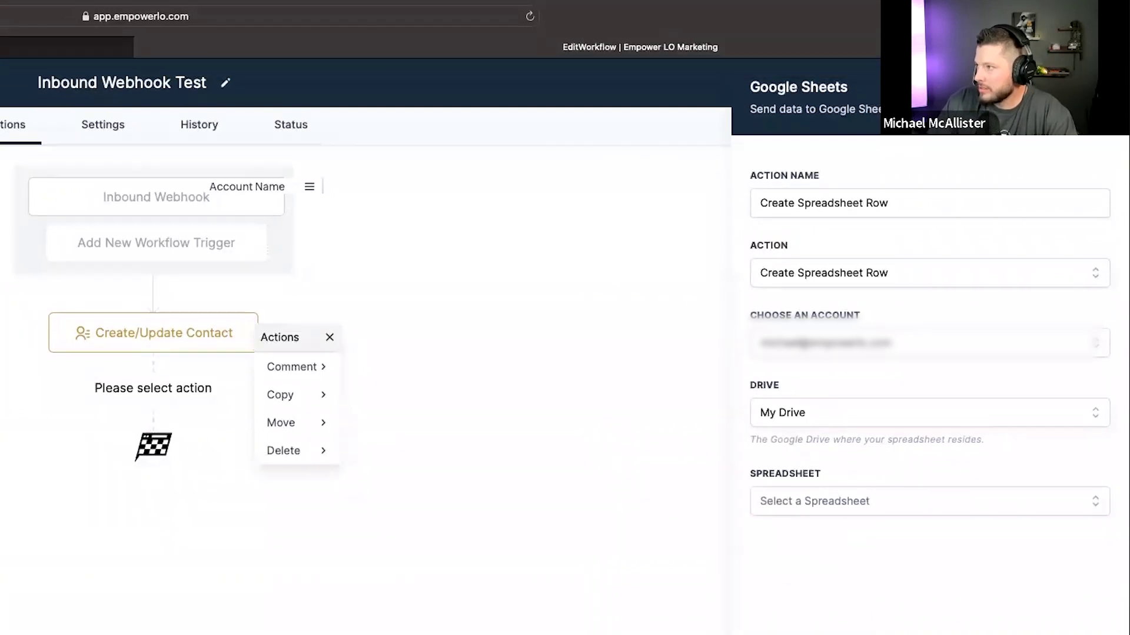
pyautogui.press('super+t')
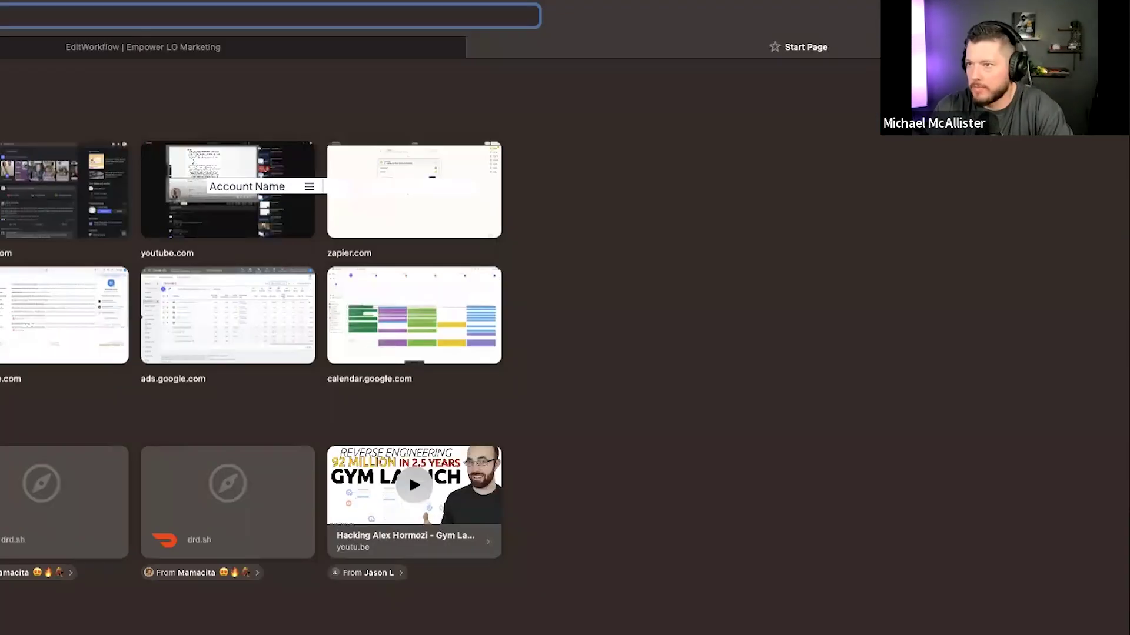
pyautogui.write('sheets.google.com')
pyautogui.press('super+a')
pyautogui.write('docs.google.com')
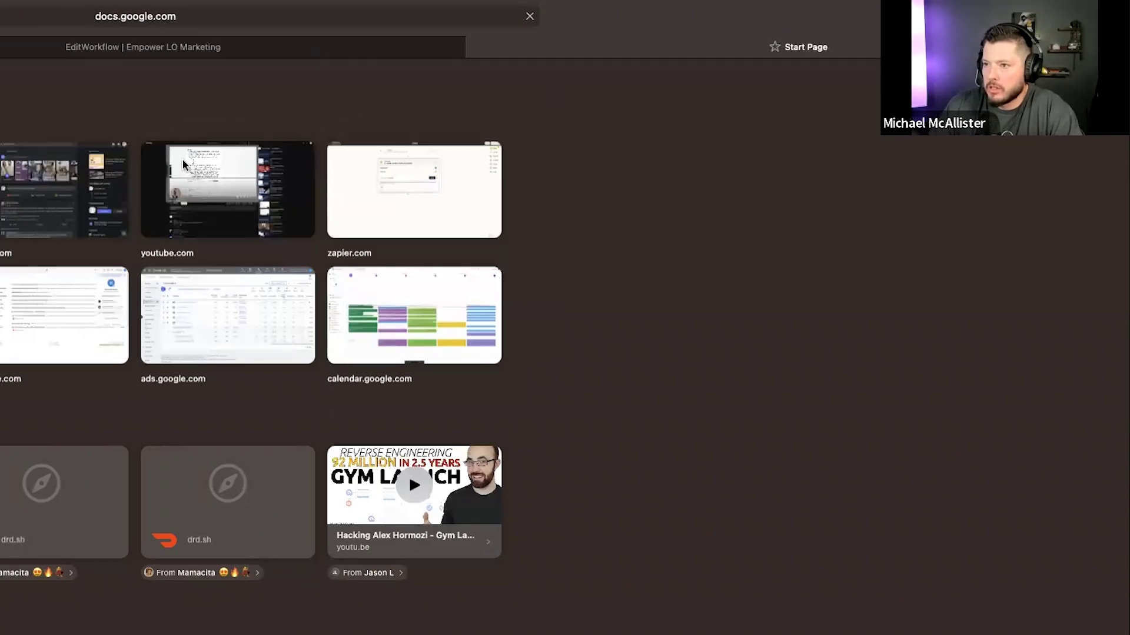
pyautogui.press('Return')
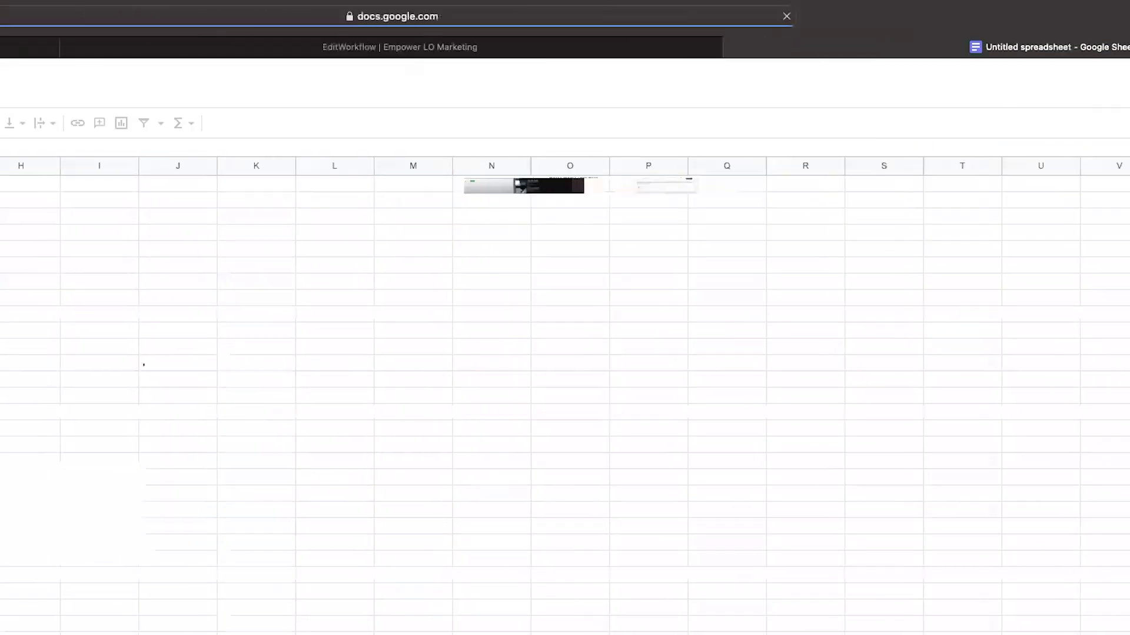
# Step: Create a blank spreadsheet and title it 'Premium workflow test'
pyautogui.click(111, 71)
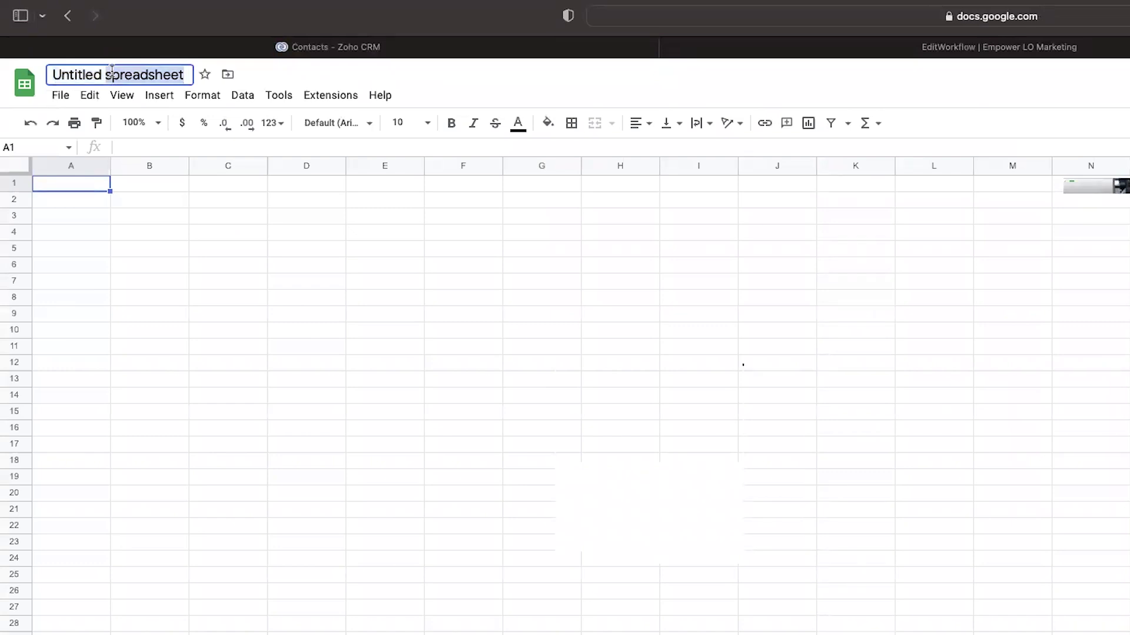
pyautogui.tripleClick(112, 71)
pyautogui.write('Premium ')
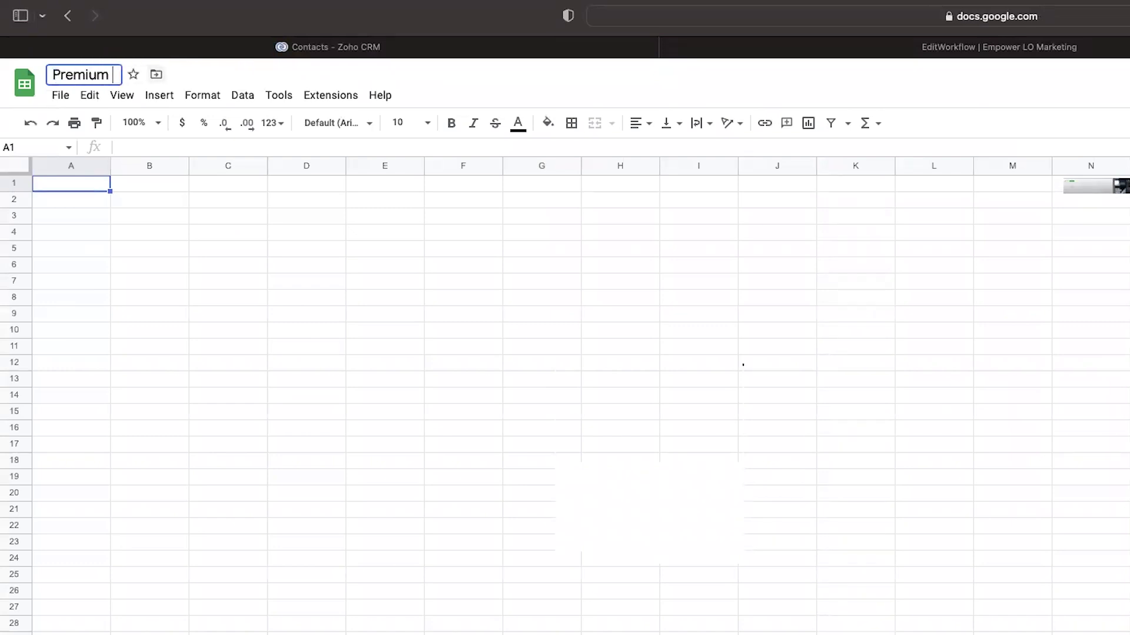
pyautogui.write('workflow test')
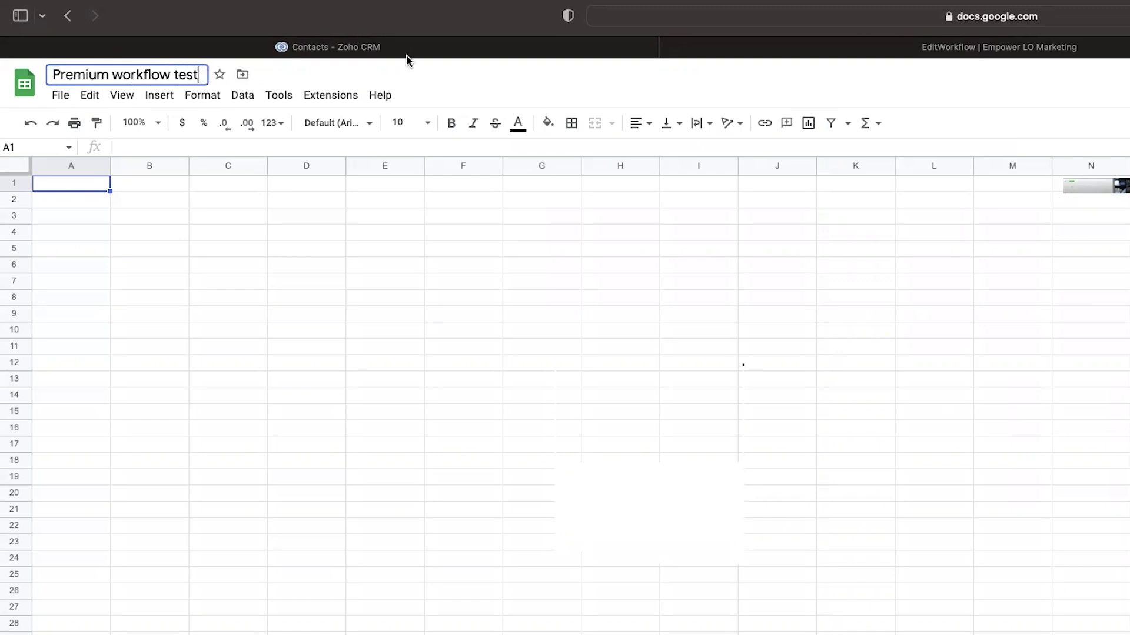
pyautogui.press('Return')
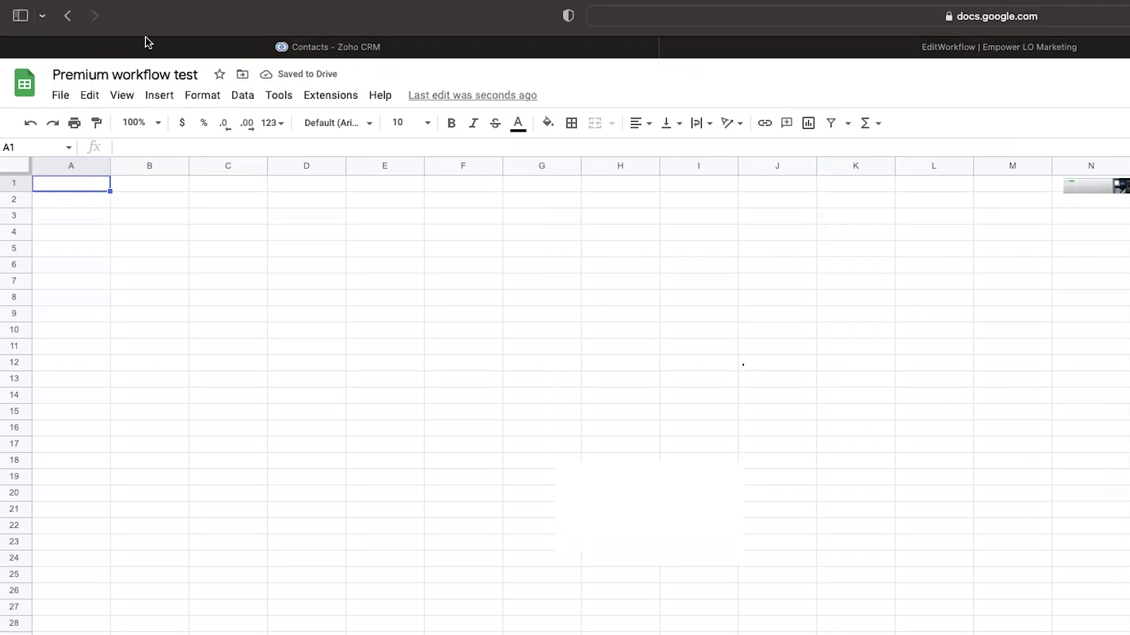
pyautogui.click(1088, 46)
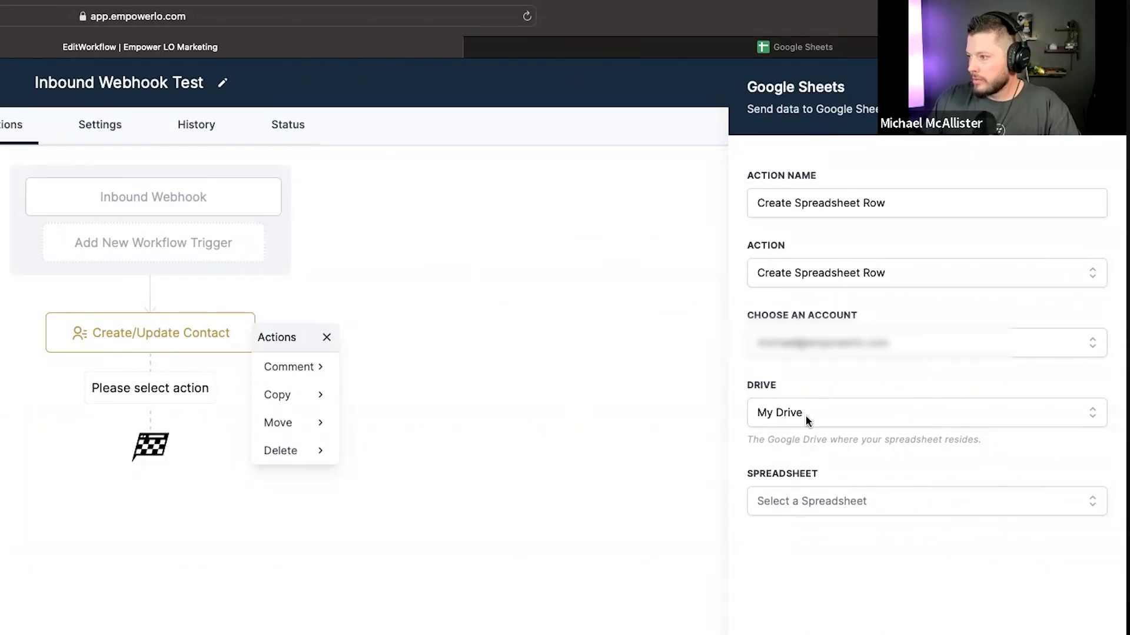
# Step: Point the row action at the 'Premium workflow test' spreadsheet, worksheet Sheet1
pyautogui.click(814, 500)
pyautogui.scroll(-10, 845, 581)
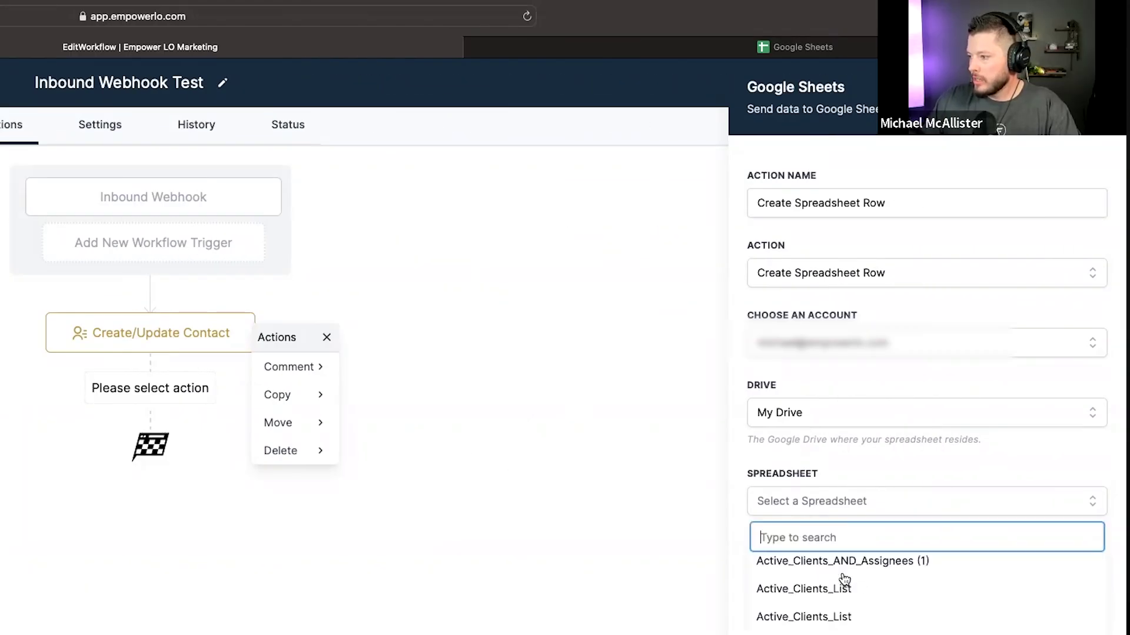
pyautogui.scroll(1, 831, 631)
pyautogui.scroll(-5, 832, 626)
pyautogui.scroll(5, 829, 617)
pyautogui.scroll(5, 829, 616)
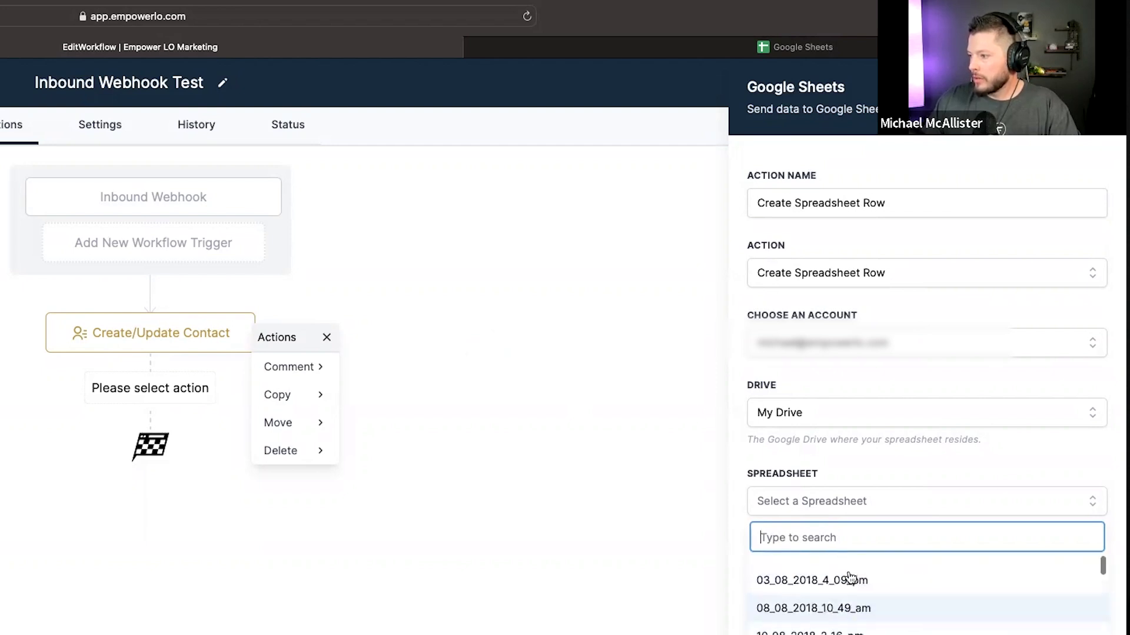
pyautogui.scroll(-3, 845, 609)
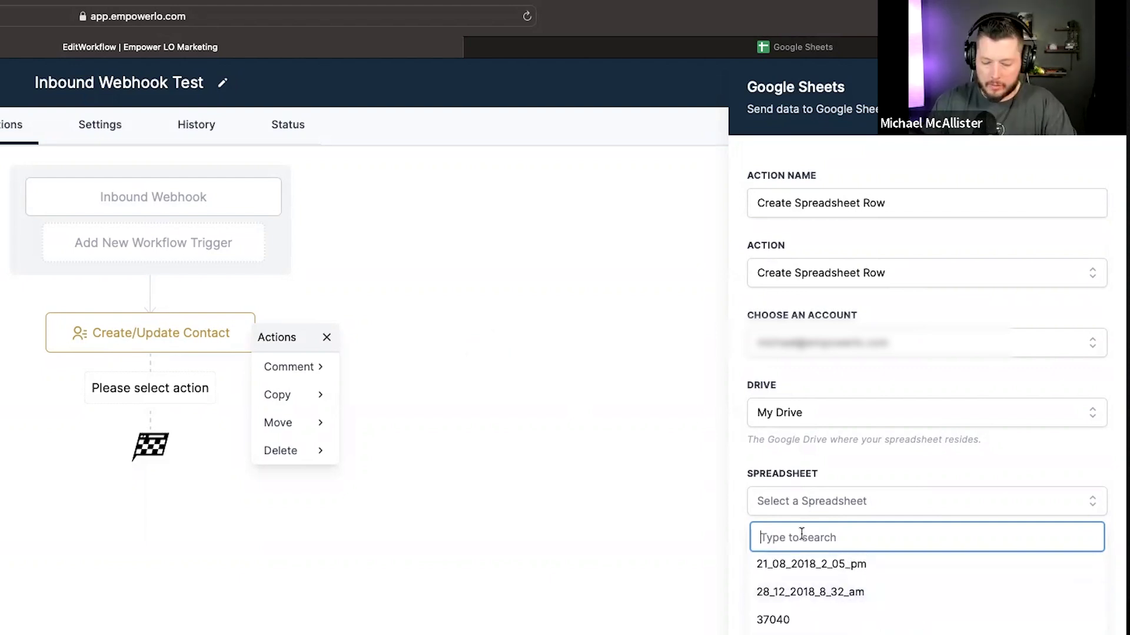
pyautogui.write('inb')
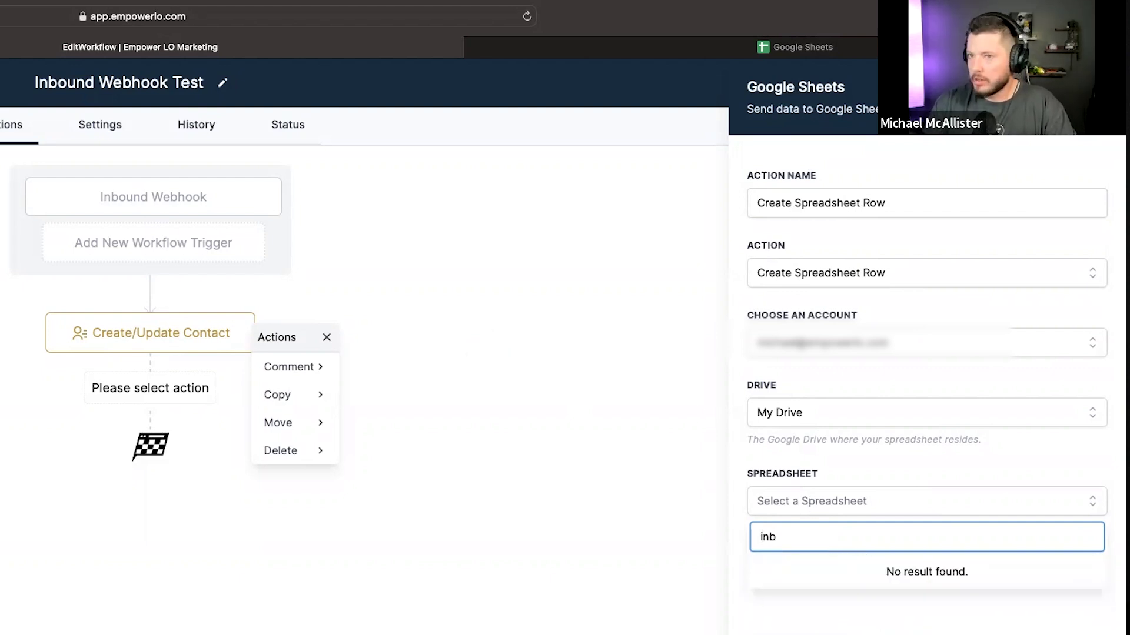
pyautogui.press('BackSpace')
pyautogui.press('BackSpace')
pyautogui.press('BackSpace')
pyautogui.write('test')
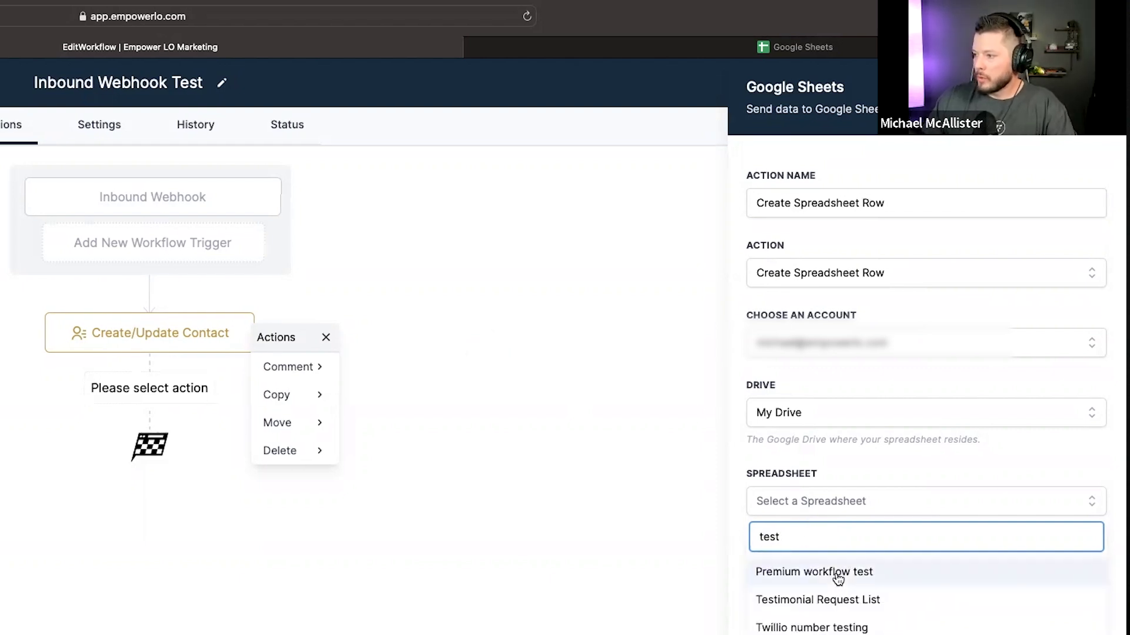
pyautogui.click(836, 576)
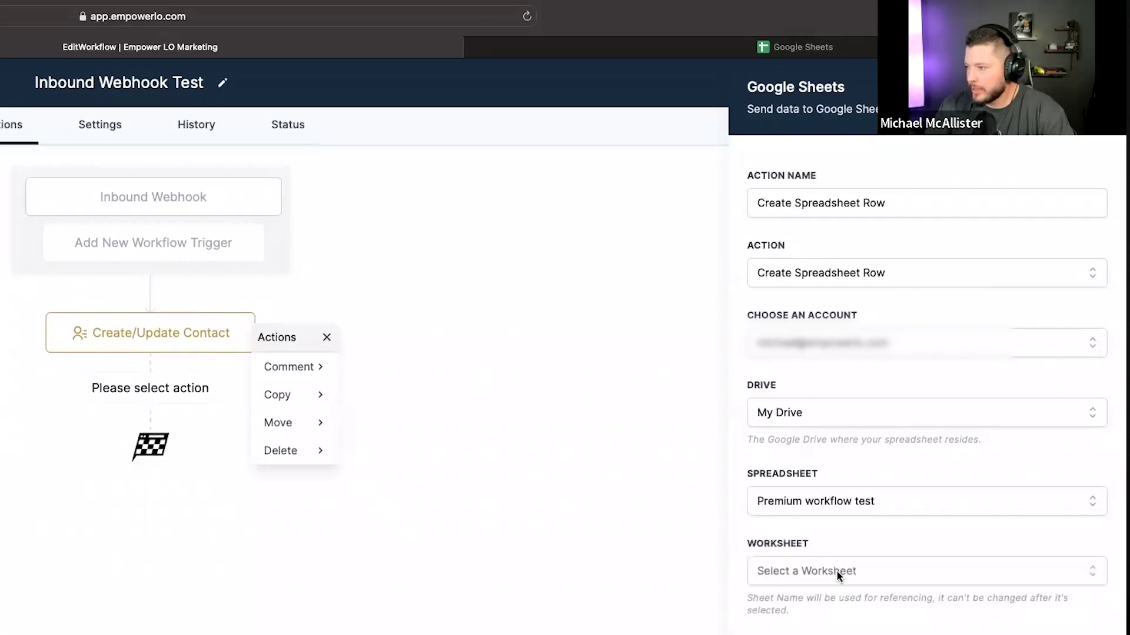
pyautogui.click(837, 571)
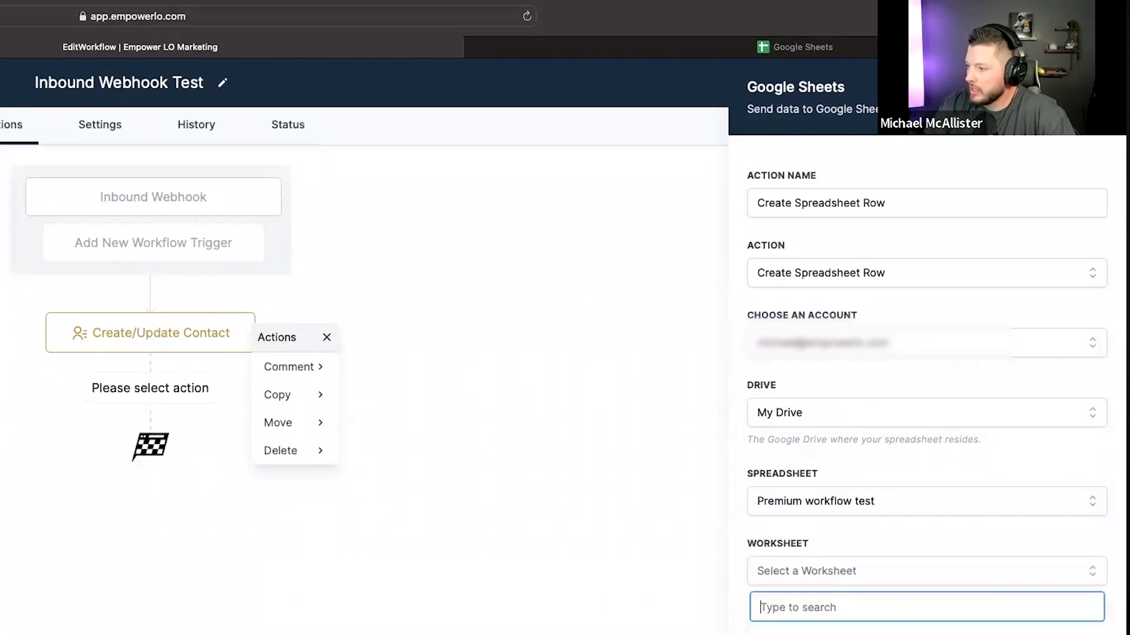
pyautogui.click(796, 628)
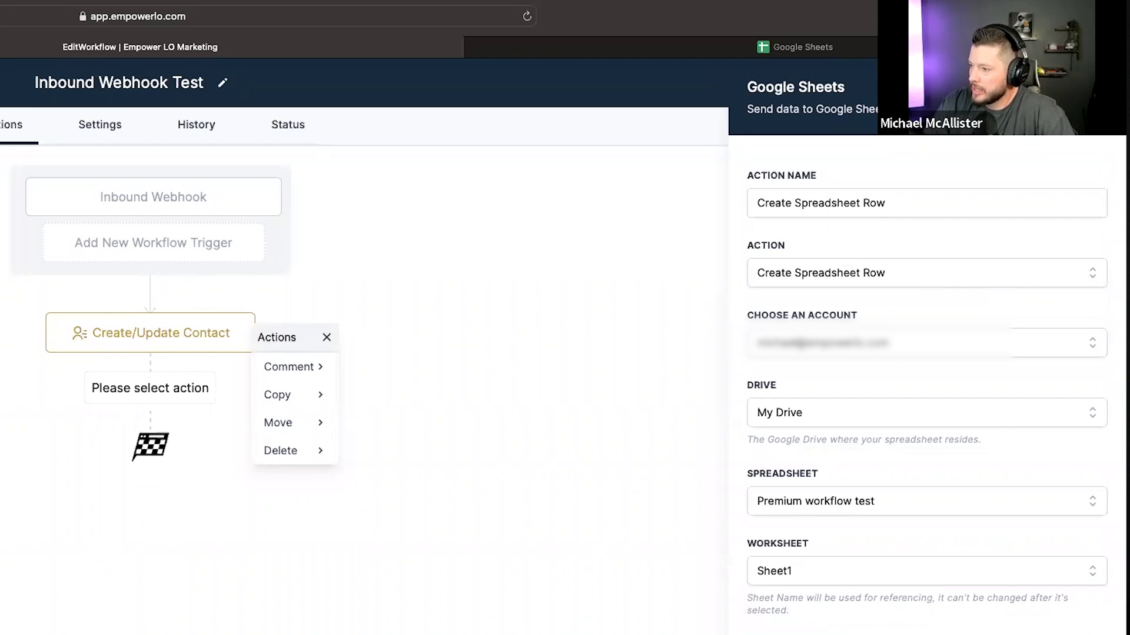
pyautogui.click(777, 48)
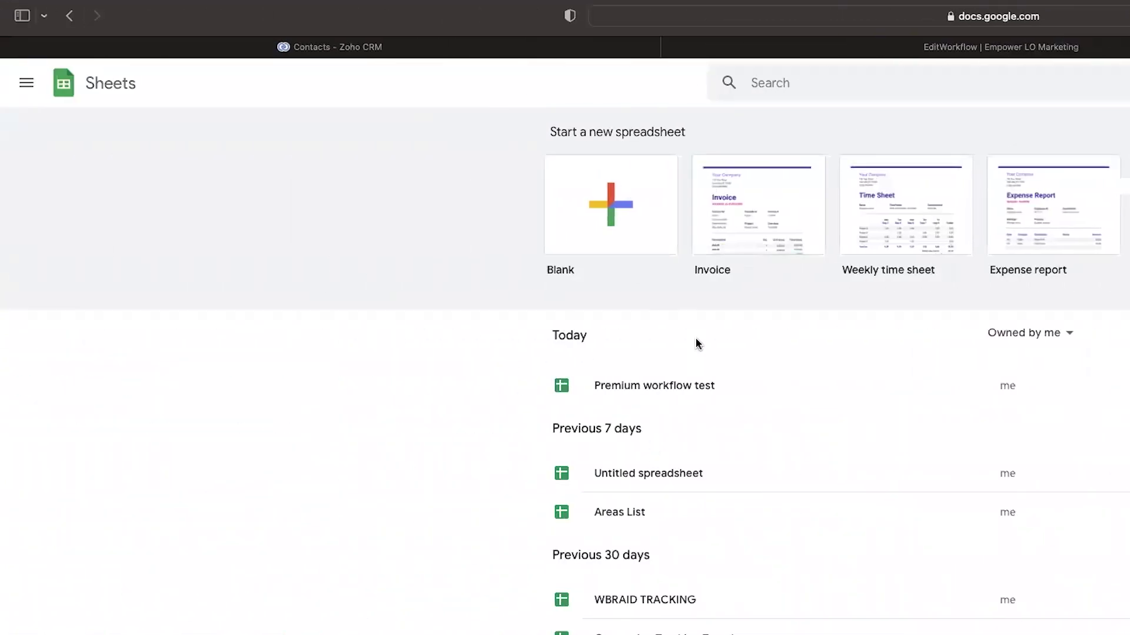
# Step: Enter headers firstName, lastName, email, phone and contactId across A1:E1
pyautogui.click(640, 387)
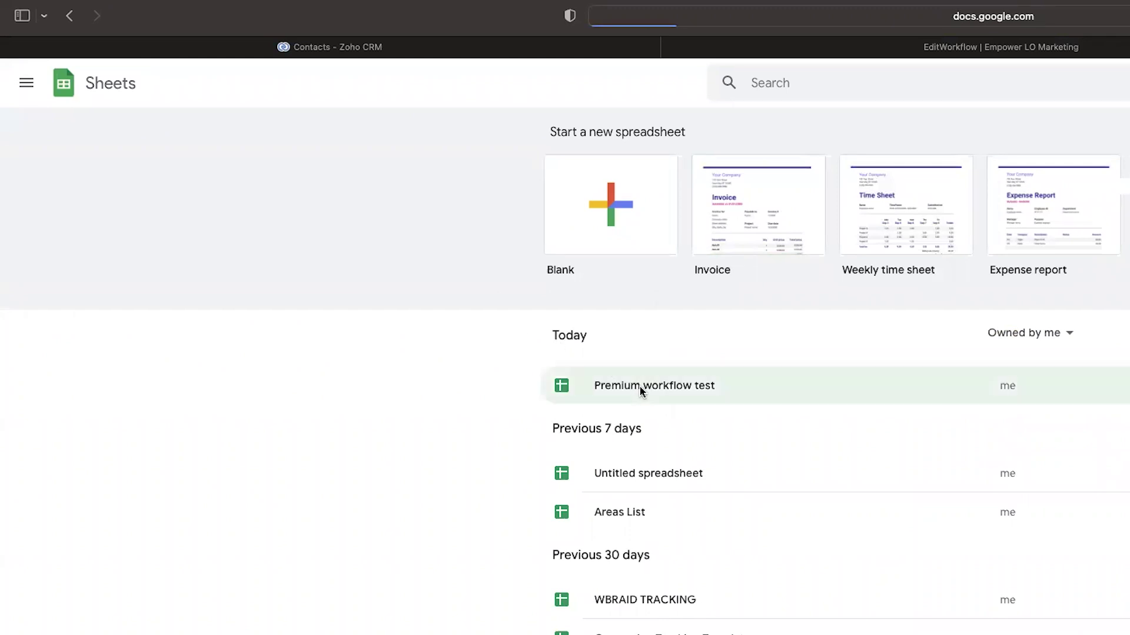
pyautogui.write('firstName')
pyautogui.press('Tab')
pyautogui.write('lastName')
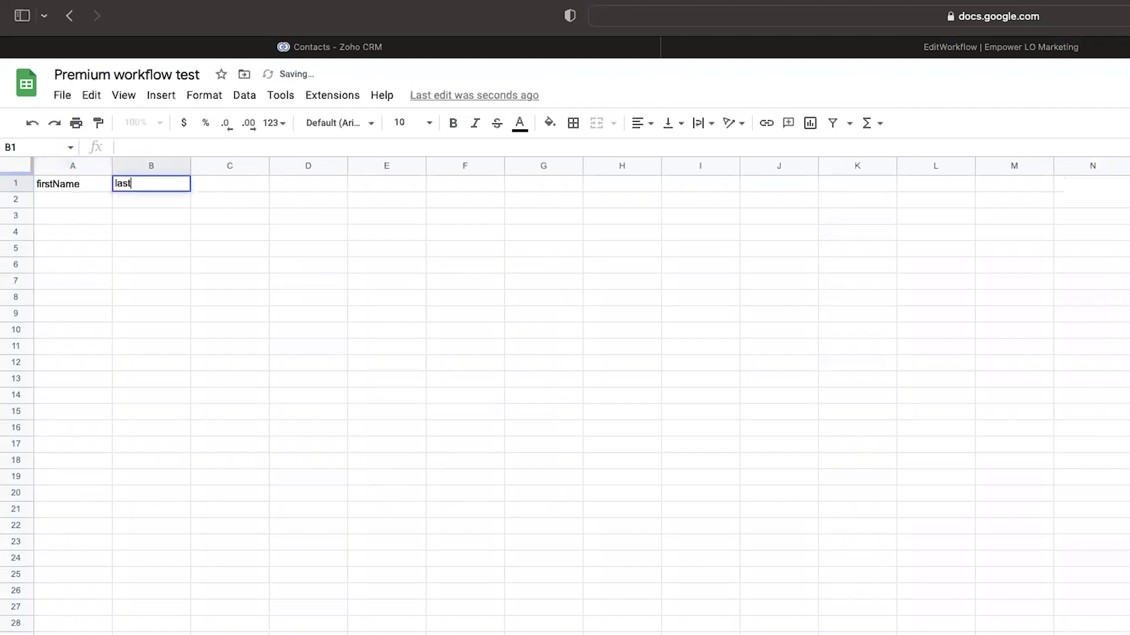
pyautogui.press('Tab')
pyautogui.write('email')
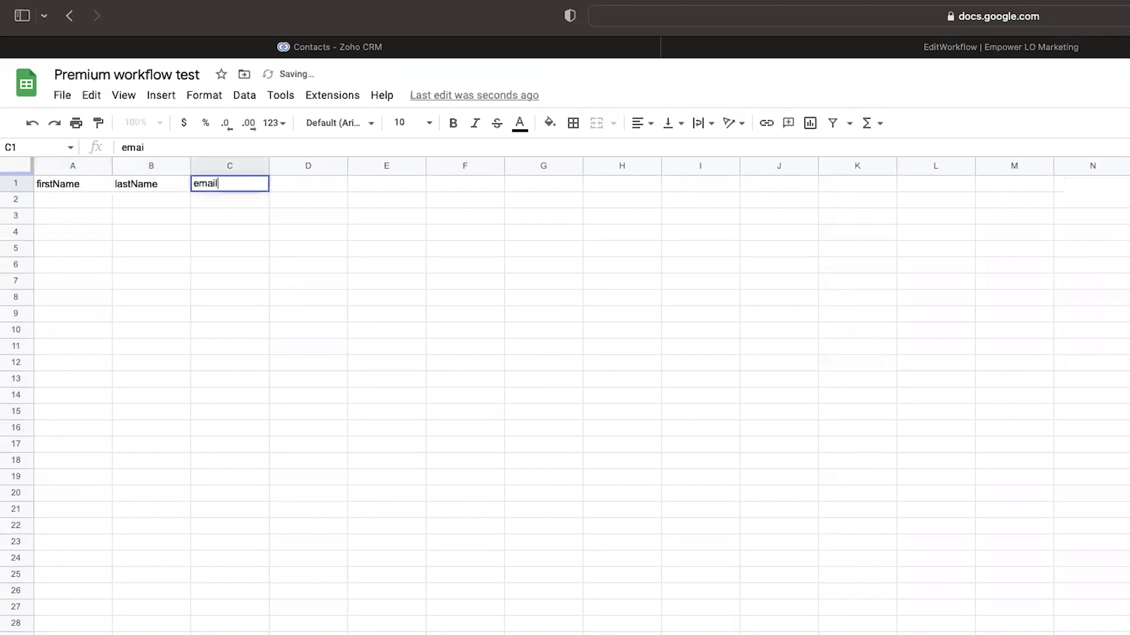
pyautogui.press('Tab')
pyautogui.write('phone')
pyautogui.press('Tab')
pyautogui.write('contactId')
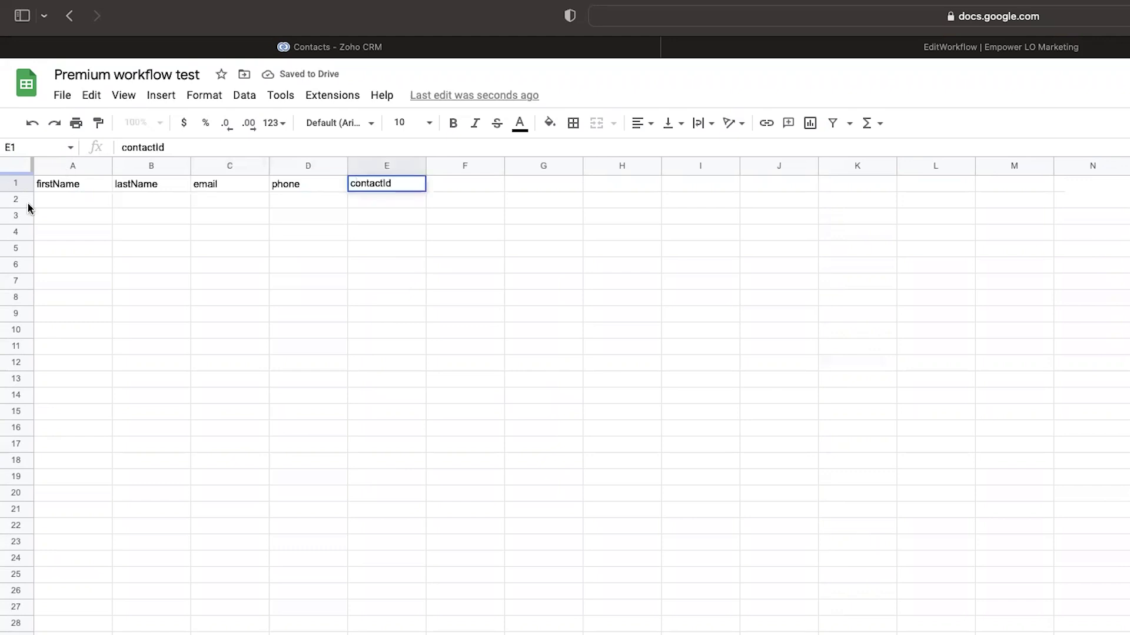
# Step: Freeze the sheet up to header row 1
pyautogui.hscroll(2, 18, 183)
pyautogui.rightClick(15, 183)
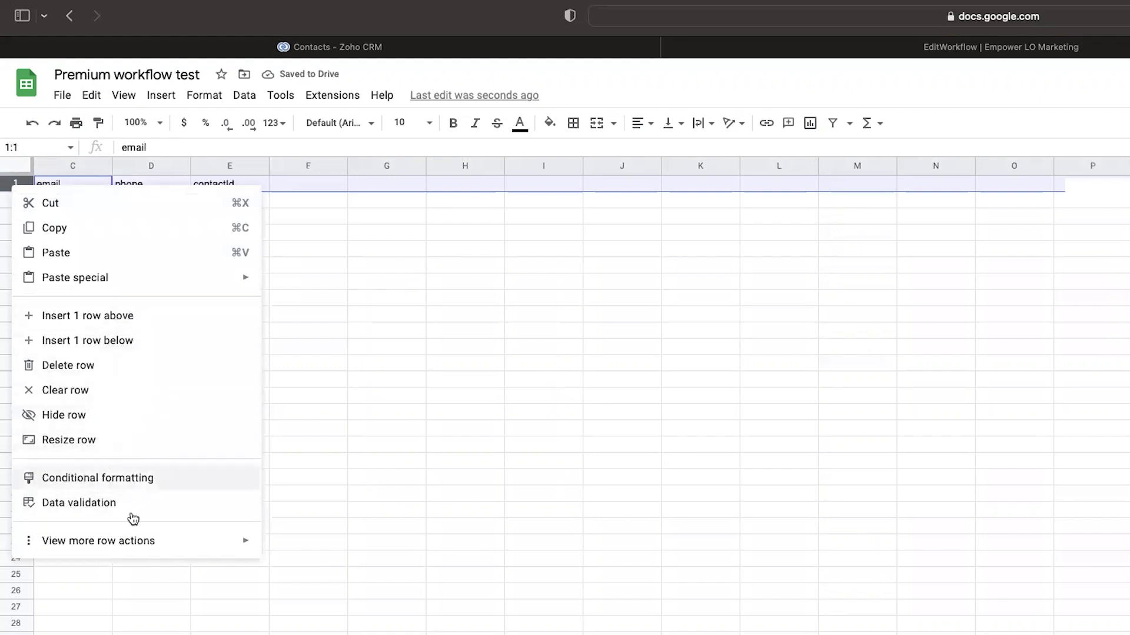
pyautogui.moveTo(161, 542)
pyautogui.click(341, 551)
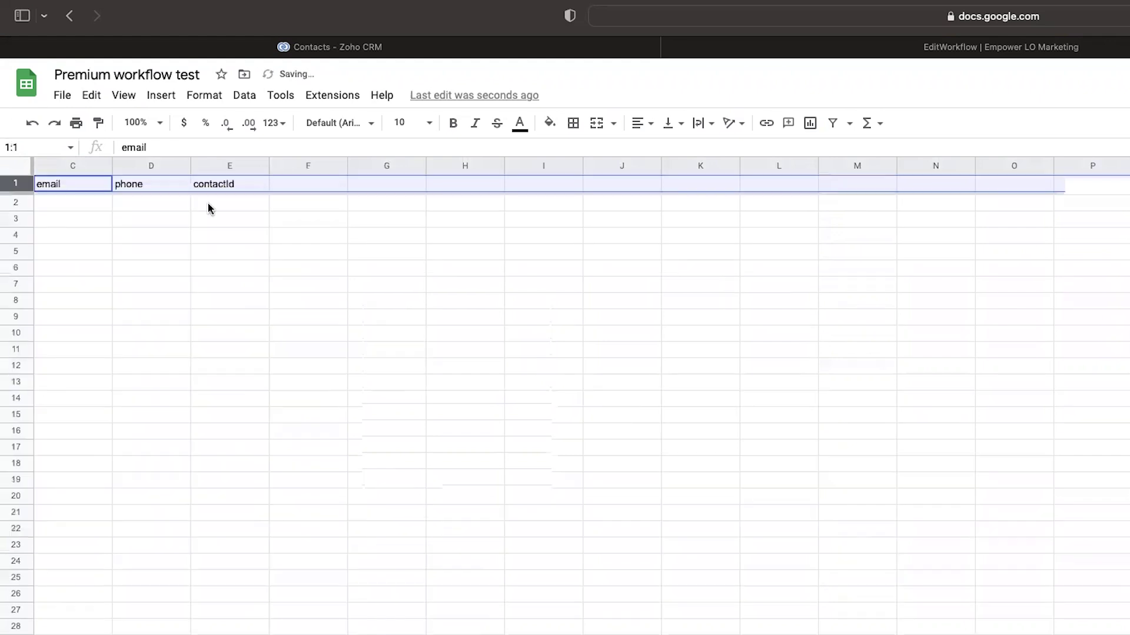
pyautogui.hscroll(-2, 210, 211)
# Step: Refresh the sheet headers and span the row from firstName (A) to contactId (E)
pyautogui.click(1004, 51)
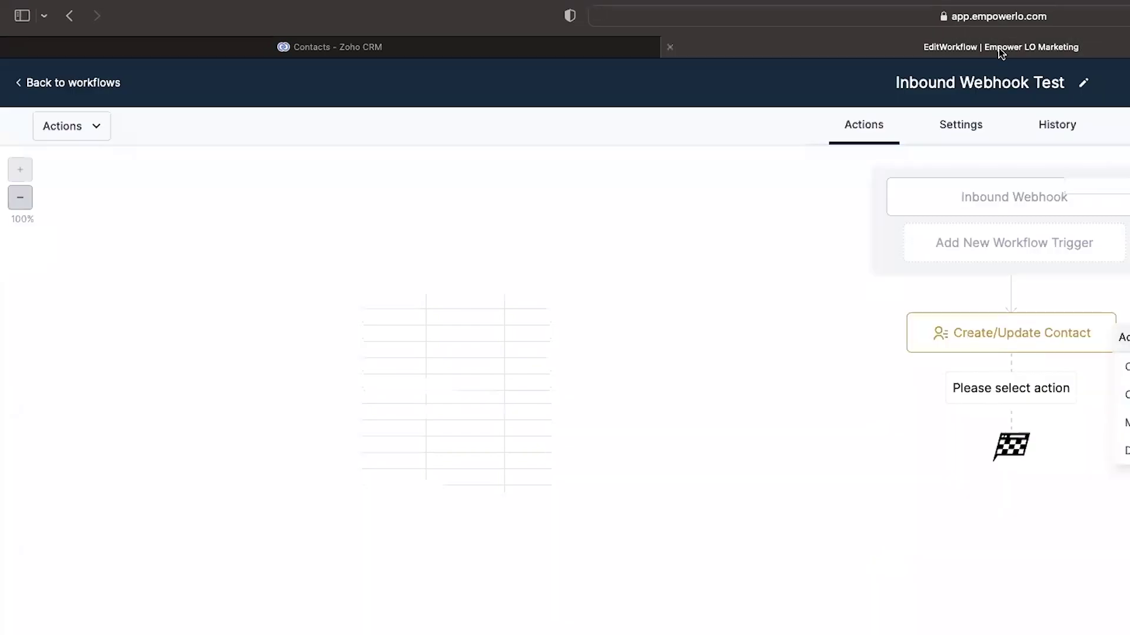
pyautogui.click(837, 406)
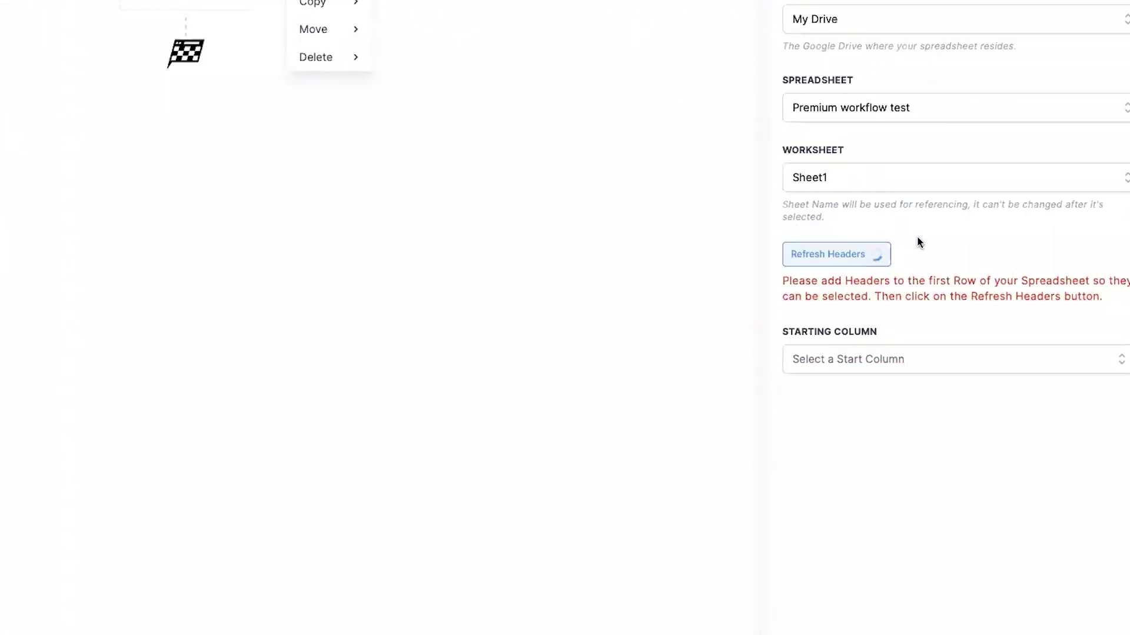
pyautogui.click(908, 465)
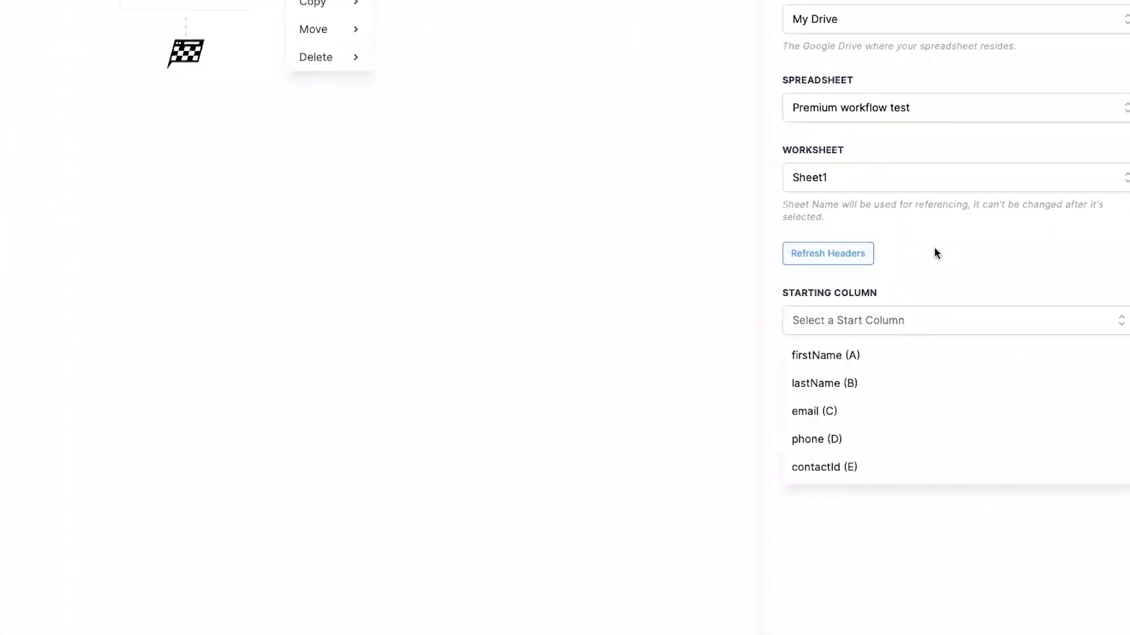
pyautogui.click(883, 219)
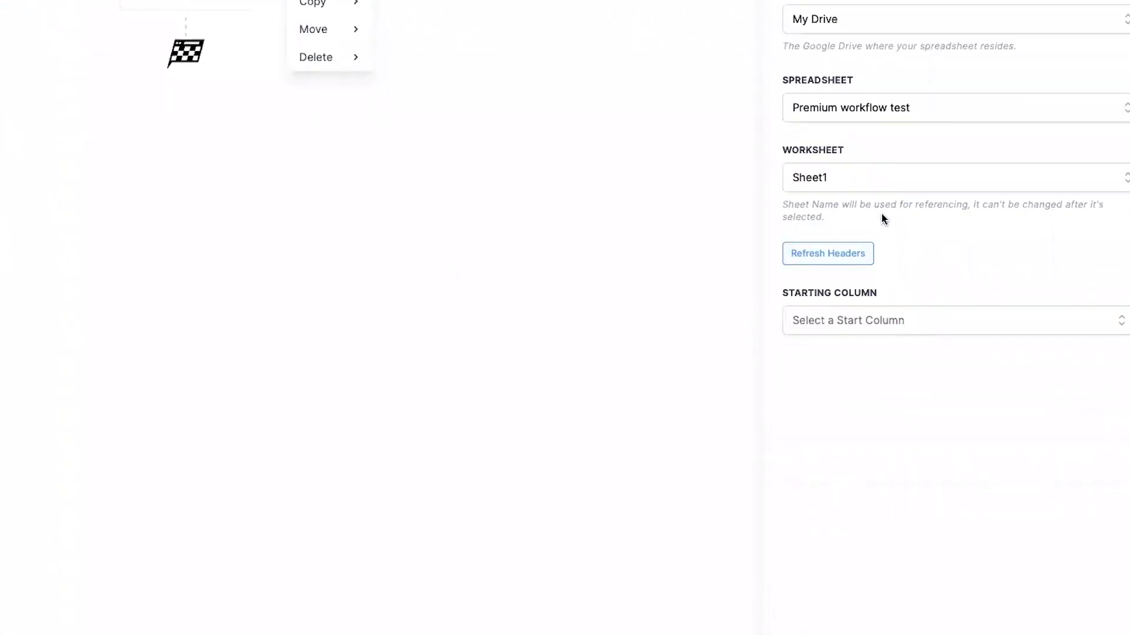
pyautogui.click(838, 263)
pyautogui.click(938, 320)
pyautogui.click(836, 356)
pyautogui.click(1058, 322)
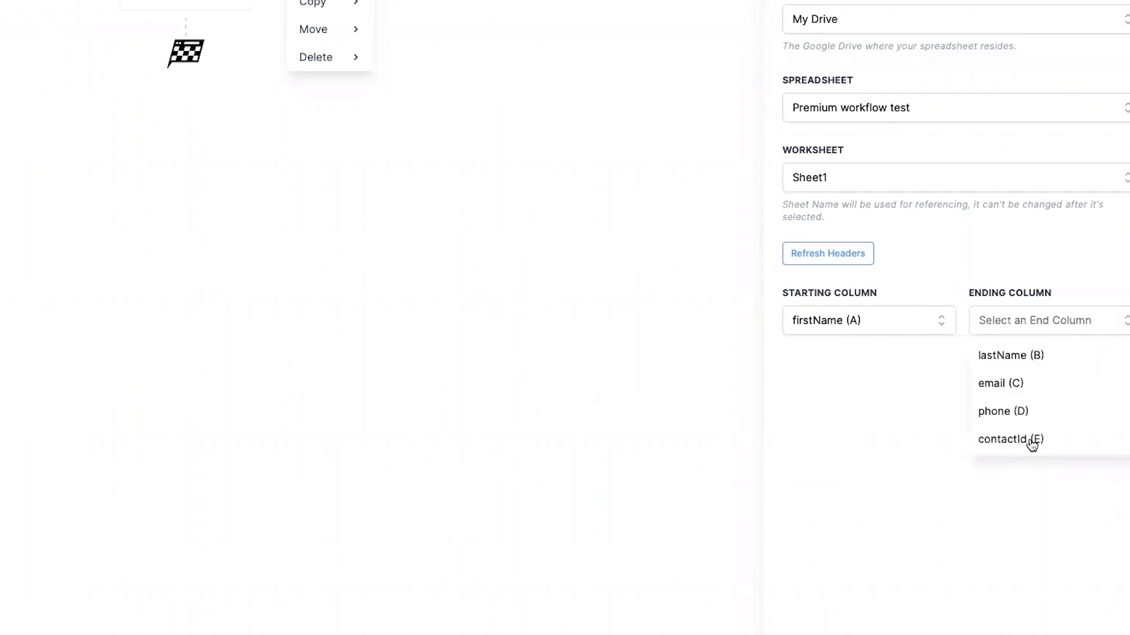
pyautogui.click(1021, 436)
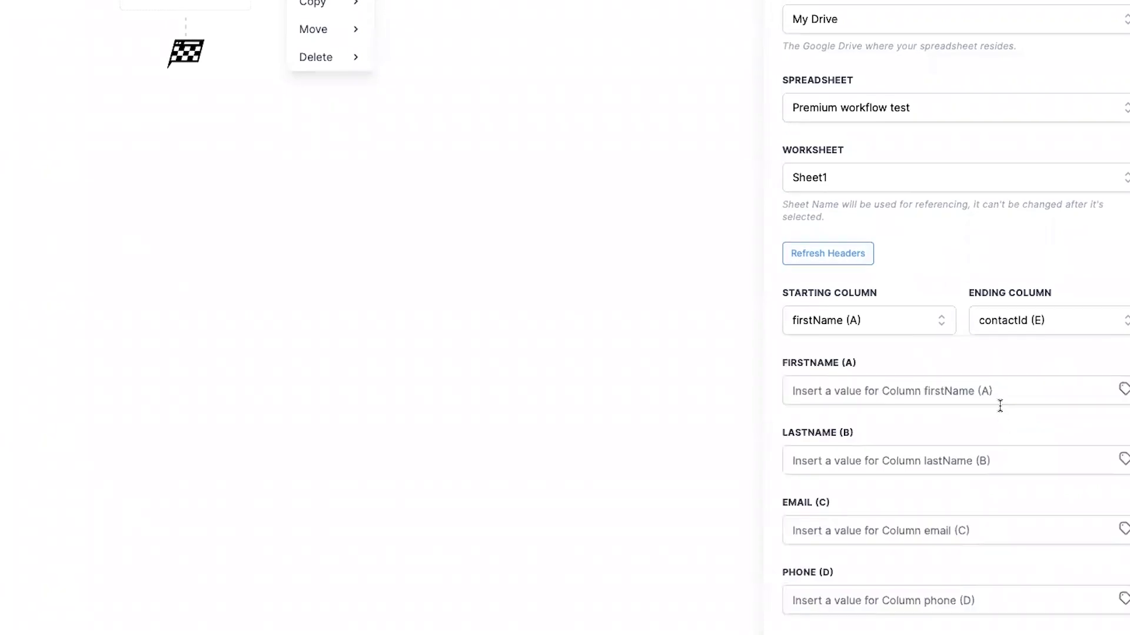
pyautogui.scroll(-2, 941, 359)
pyautogui.click(880, 326)
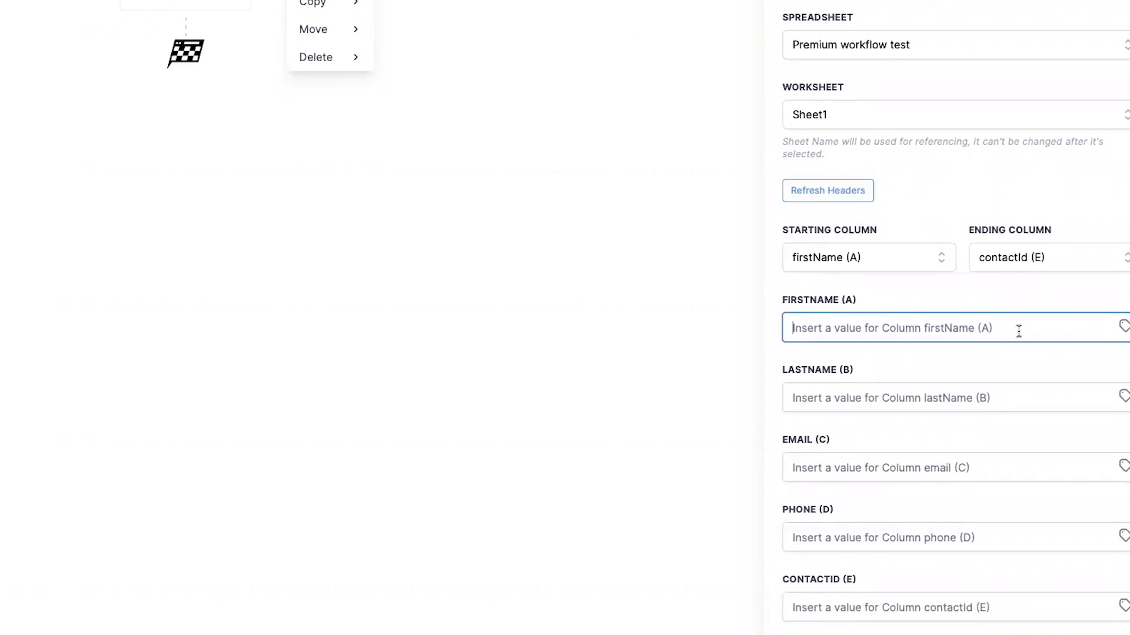
# Step: Fill columns A and B with the webhook firstName and lastName values
pyautogui.click(1123, 326)
pyautogui.click(1098, 353)
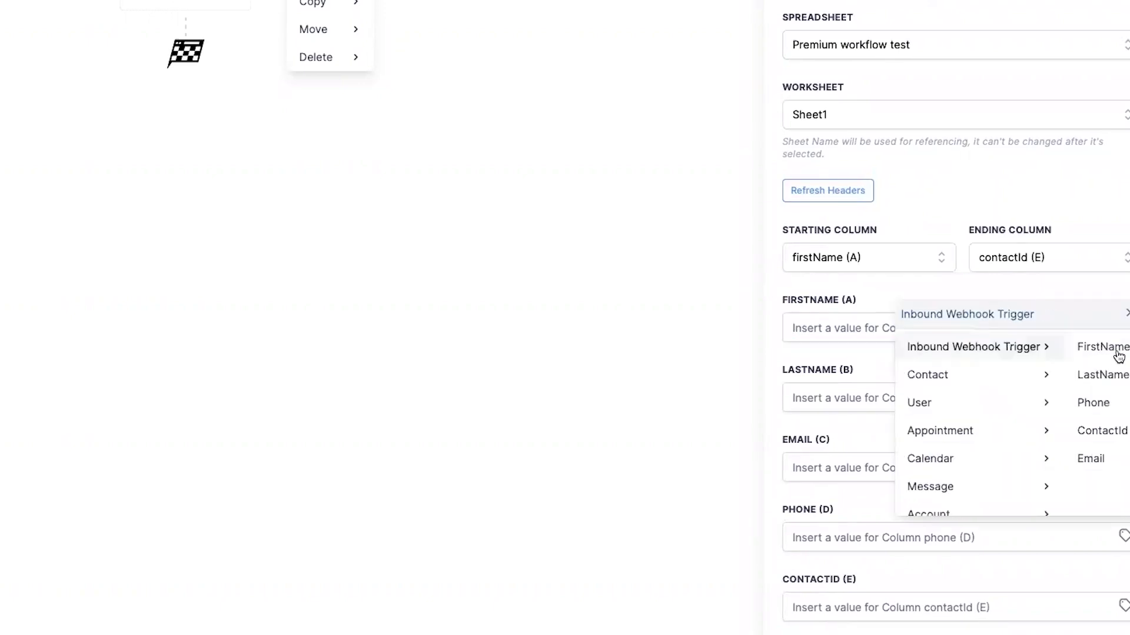
pyautogui.click(1071, 347)
pyautogui.click(1116, 398)
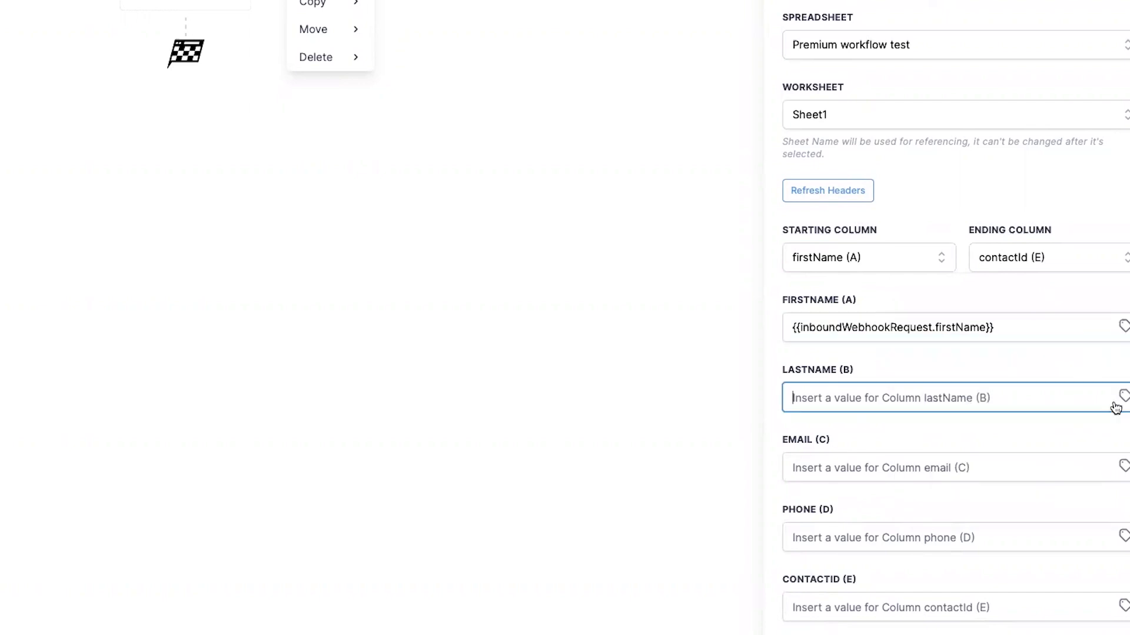
pyautogui.click(1123, 396)
pyautogui.moveTo(1053, 438)
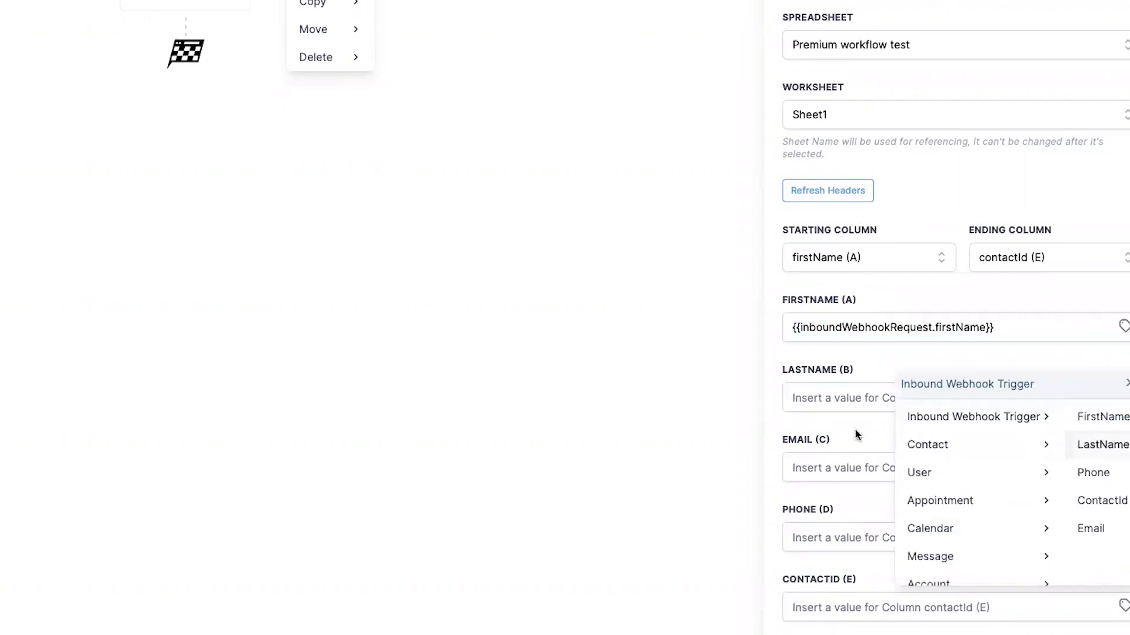
pyautogui.click(1086, 446)
# Step: Fill the email column (C) with the webhook email value
pyautogui.click(883, 467)
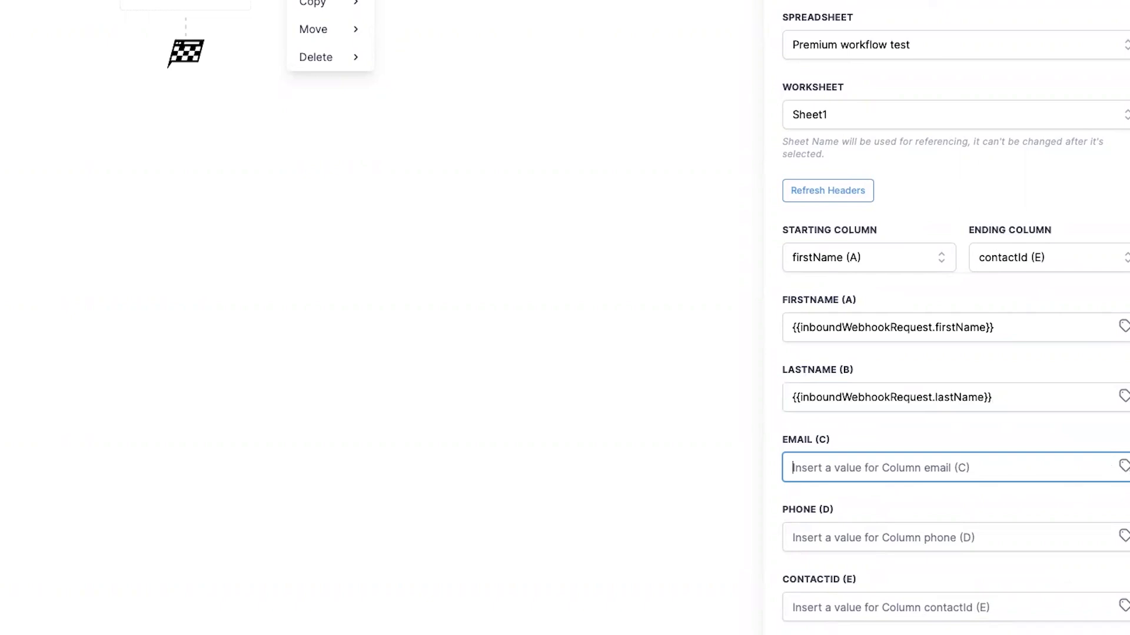
pyautogui.click(1123, 466)
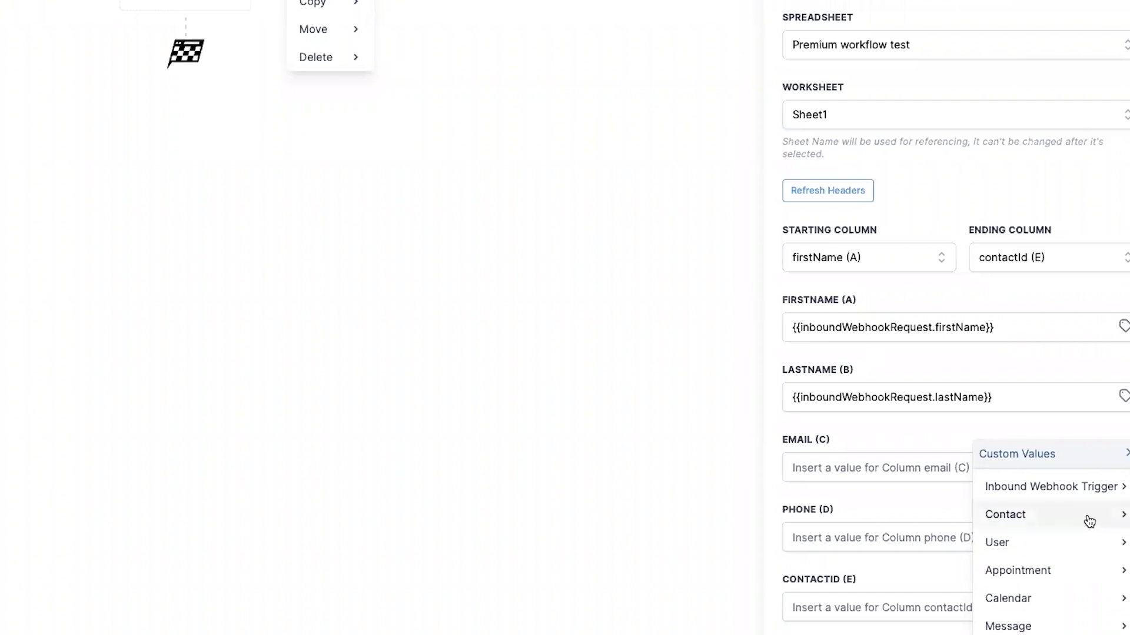
pyautogui.click(1068, 522)
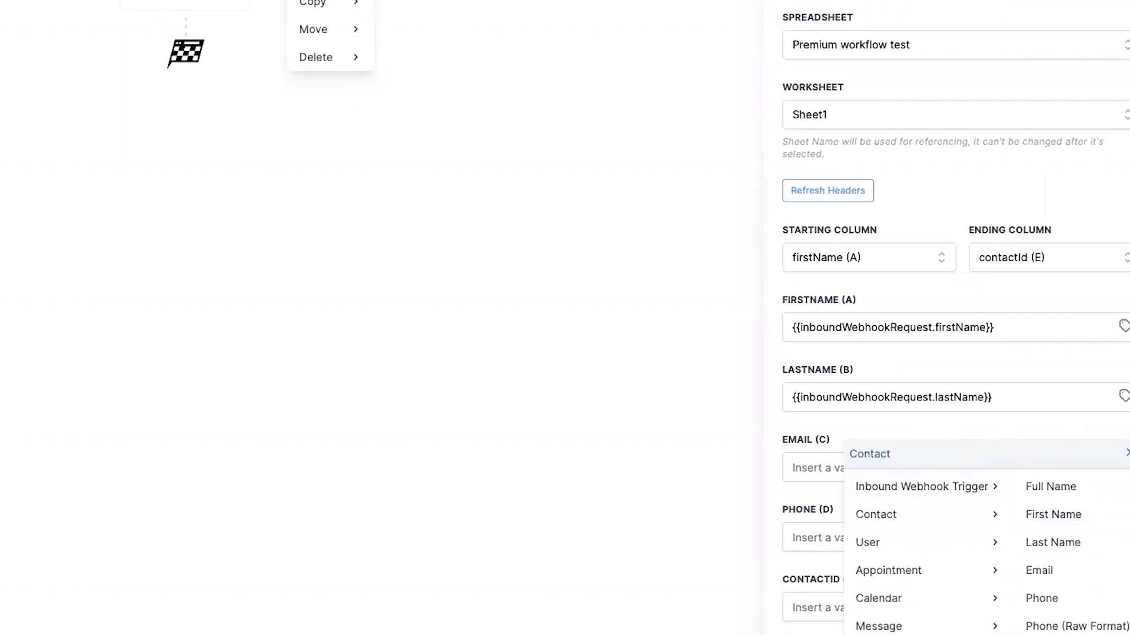
pyautogui.click(905, 466)
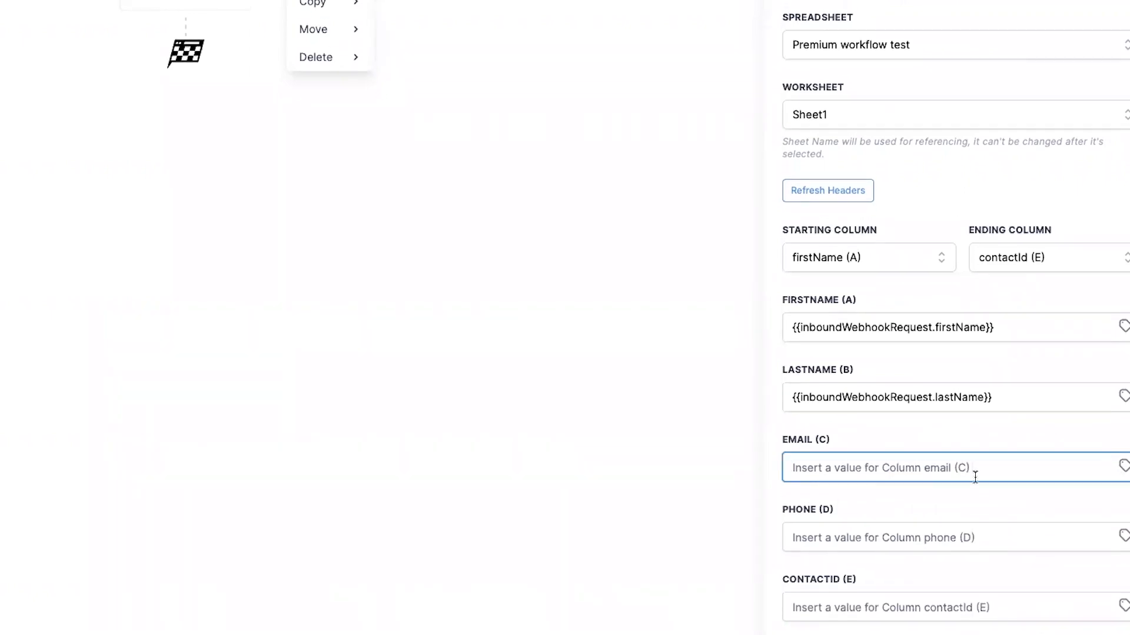
pyautogui.click(1124, 468)
pyautogui.click(1046, 487)
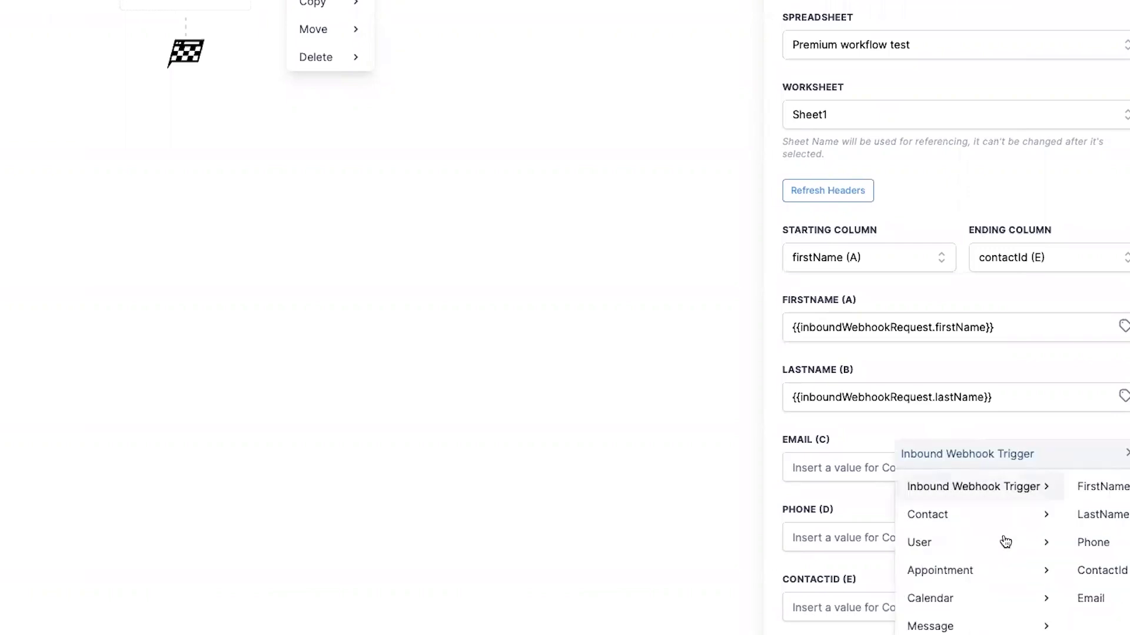
pyautogui.click(1090, 598)
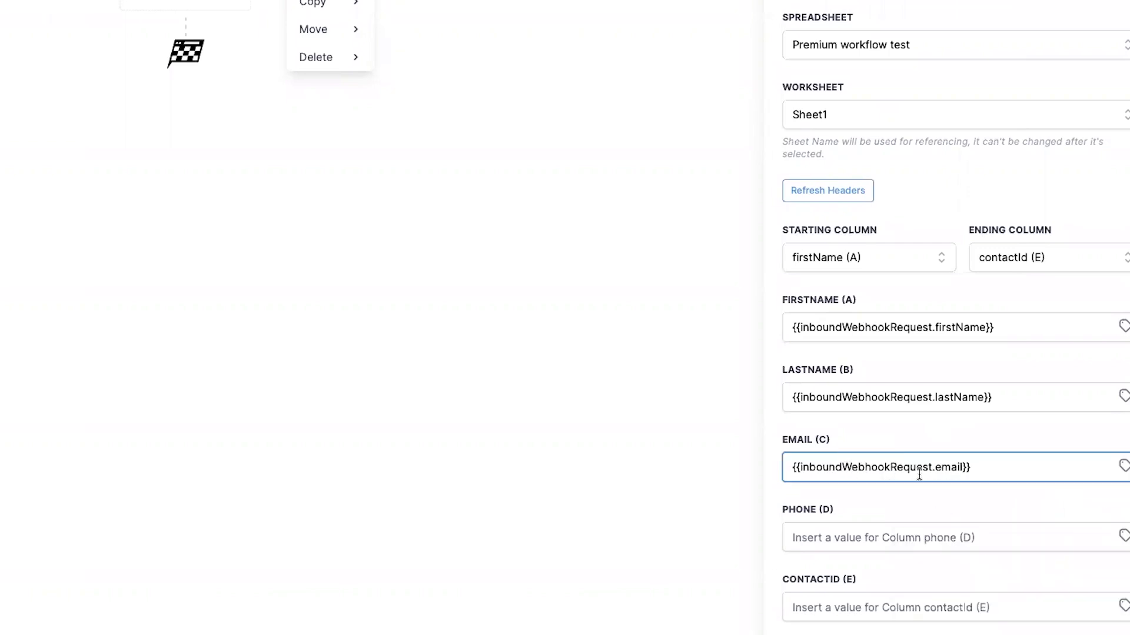
# Step: Fill phone (D) and contactId (E) with webhook values and save the row step
pyautogui.click(1083, 544)
pyautogui.click(1123, 537)
pyautogui.click(1079, 559)
pyautogui.click(1095, 611)
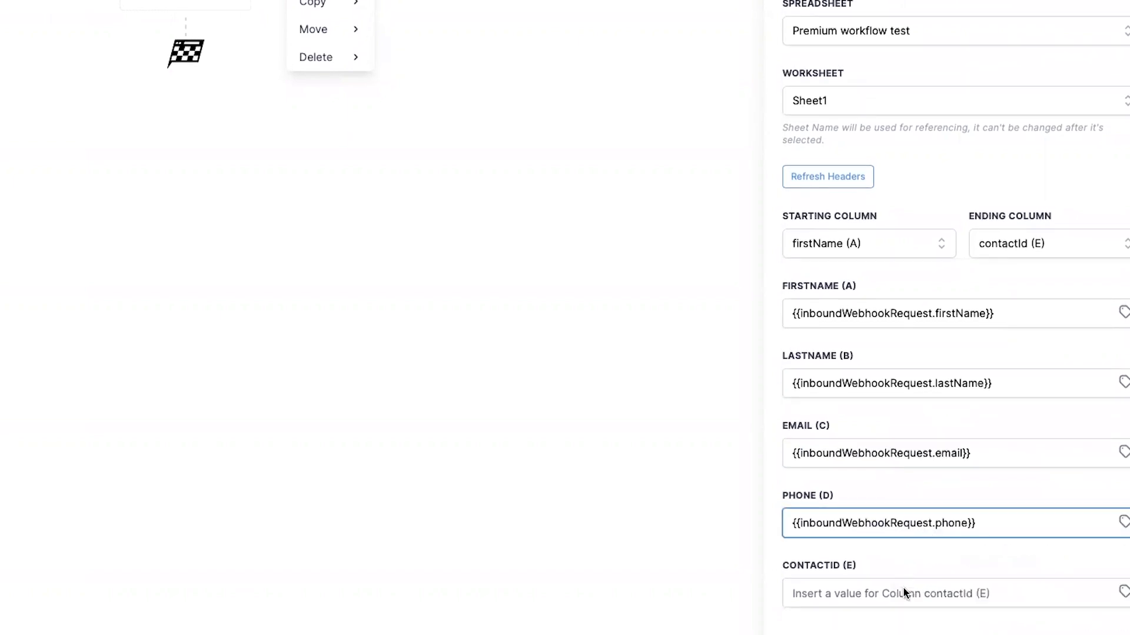
pyautogui.click(1089, 597)
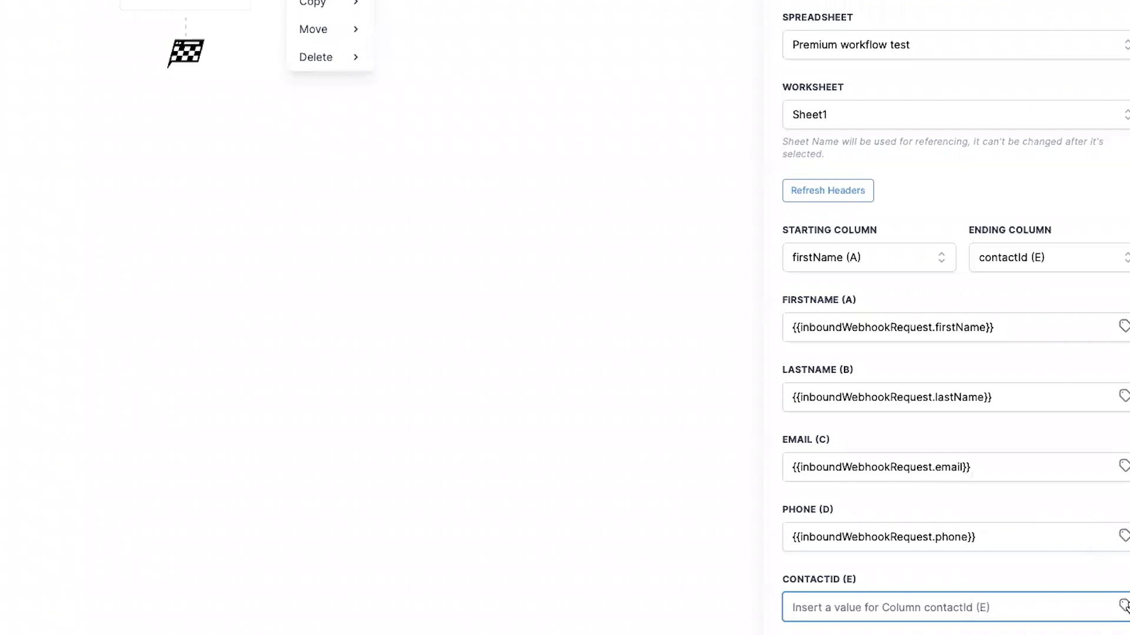
pyautogui.click(1123, 606)
pyautogui.click(1077, 626)
pyautogui.click(1112, 577)
pyautogui.click(731, 360)
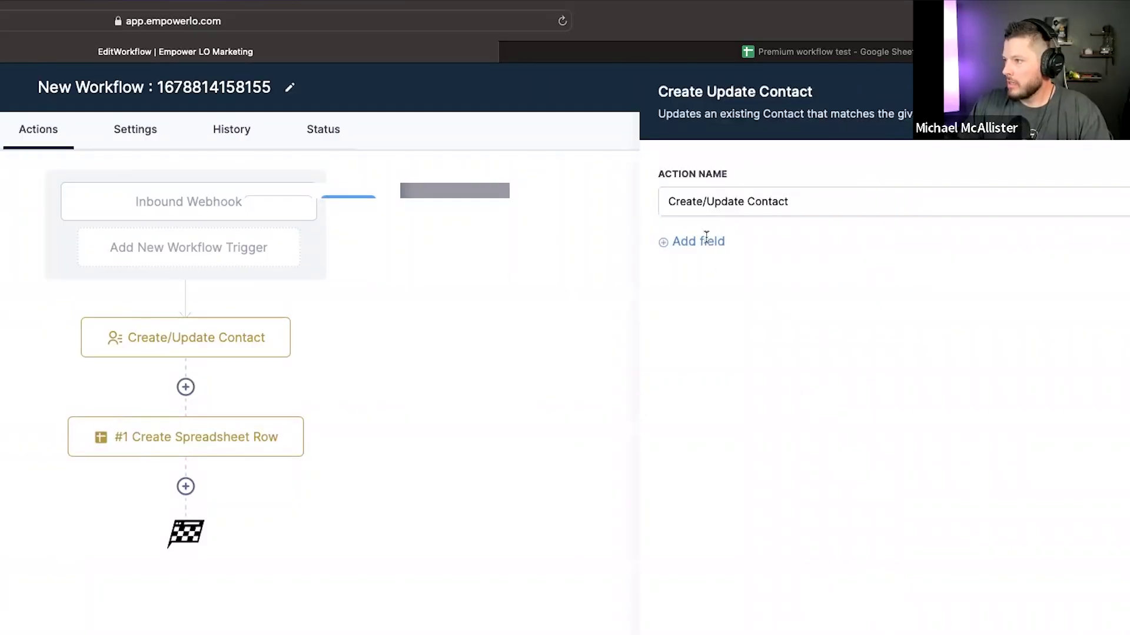
# Step: Map the contact's Email field to the webhook's email value
pyautogui.click(706, 240)
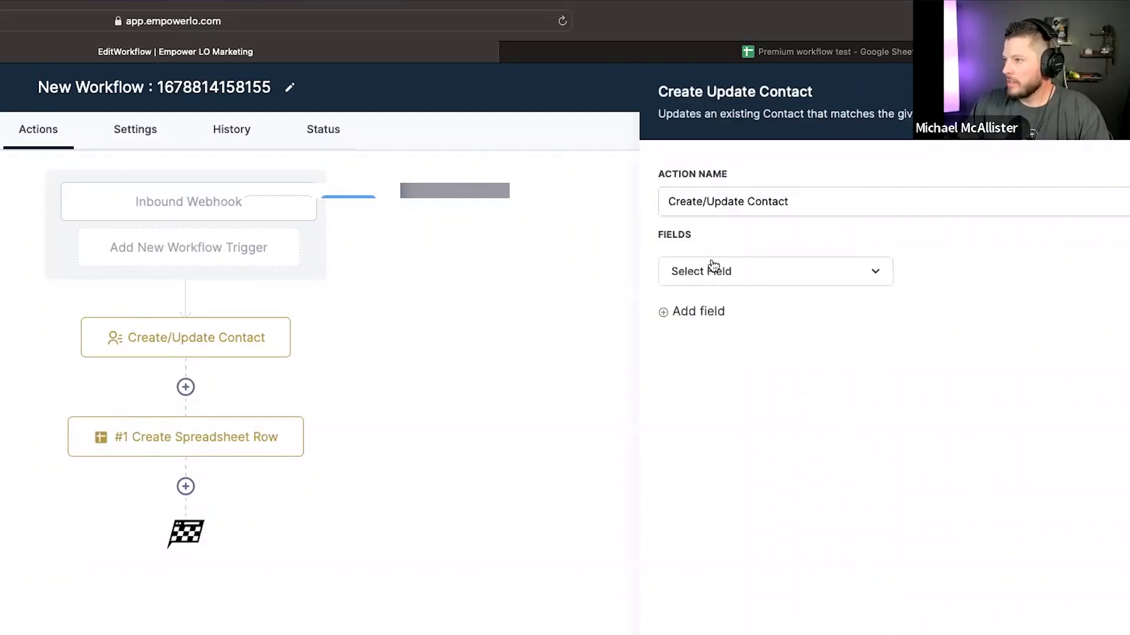
pyautogui.click(716, 269)
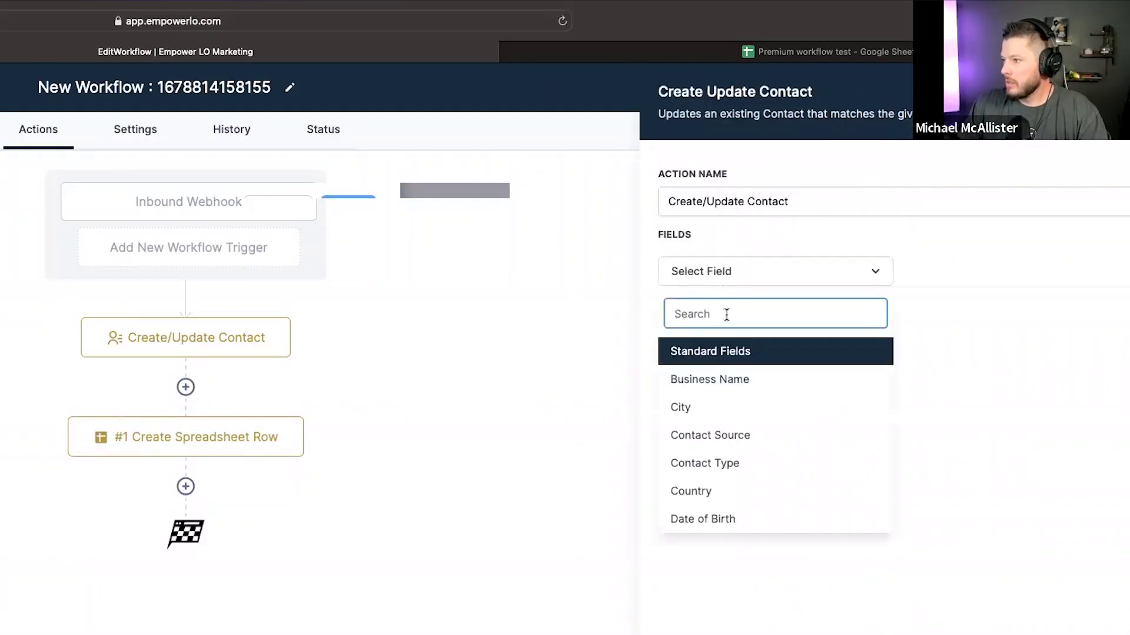
pyautogui.write('f')
pyautogui.press('BackSpace')
pyautogui.write('email')
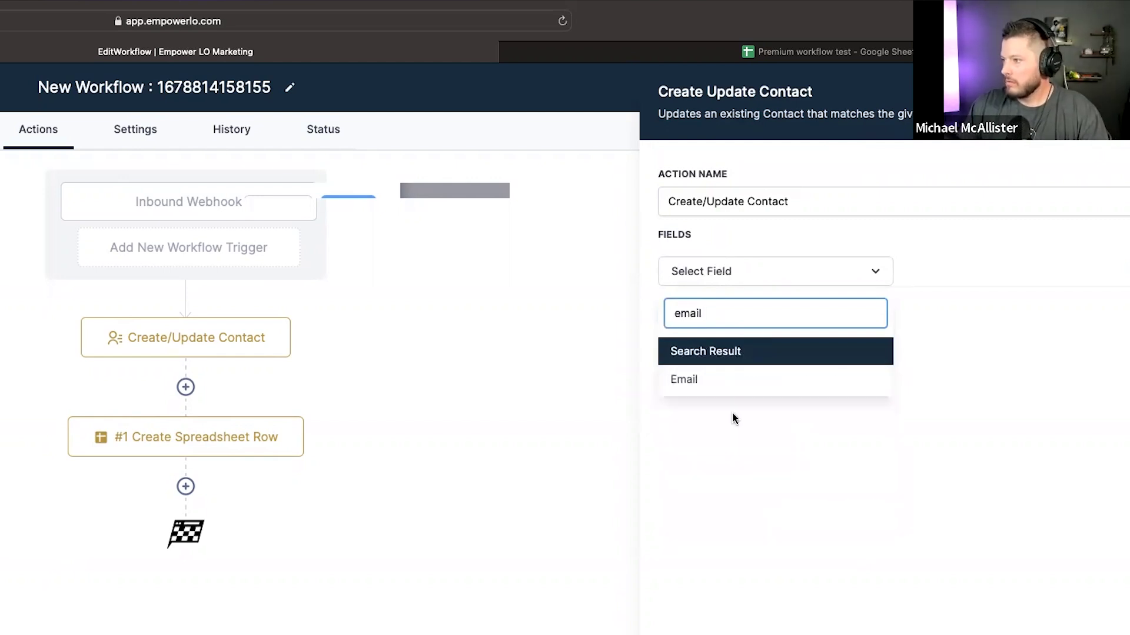
pyautogui.click(728, 381)
pyautogui.click(1006, 269)
pyautogui.click(922, 430)
# Step: Map the contact's Phone field to the webhook's phone value
pyautogui.click(697, 312)
pyautogui.click(702, 324)
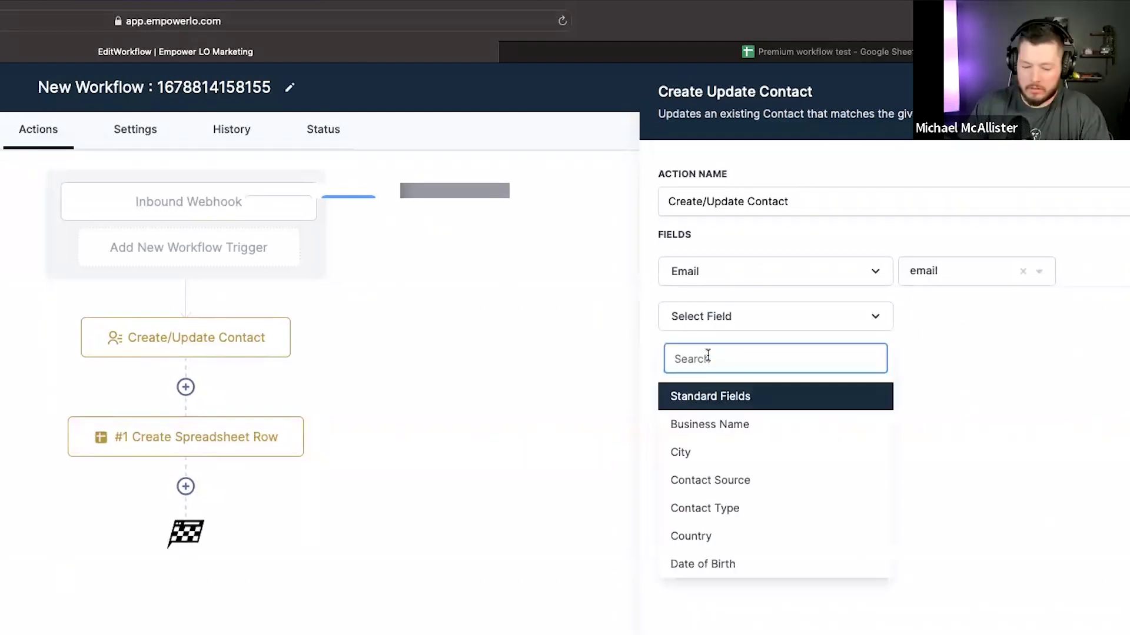
pyautogui.write('phone')
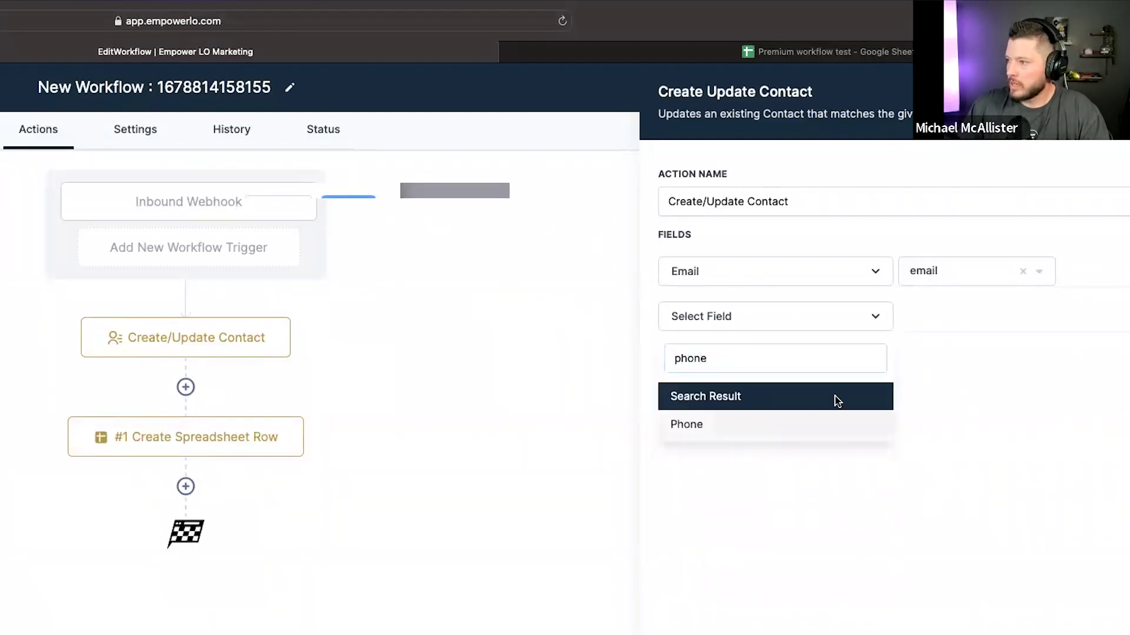
pyautogui.click(814, 419)
pyautogui.click(947, 323)
pyautogui.click(951, 419)
# Step: Add First Name to the contact fields, filled from the webhook's firstName
pyautogui.click(700, 357)
pyautogui.click(713, 364)
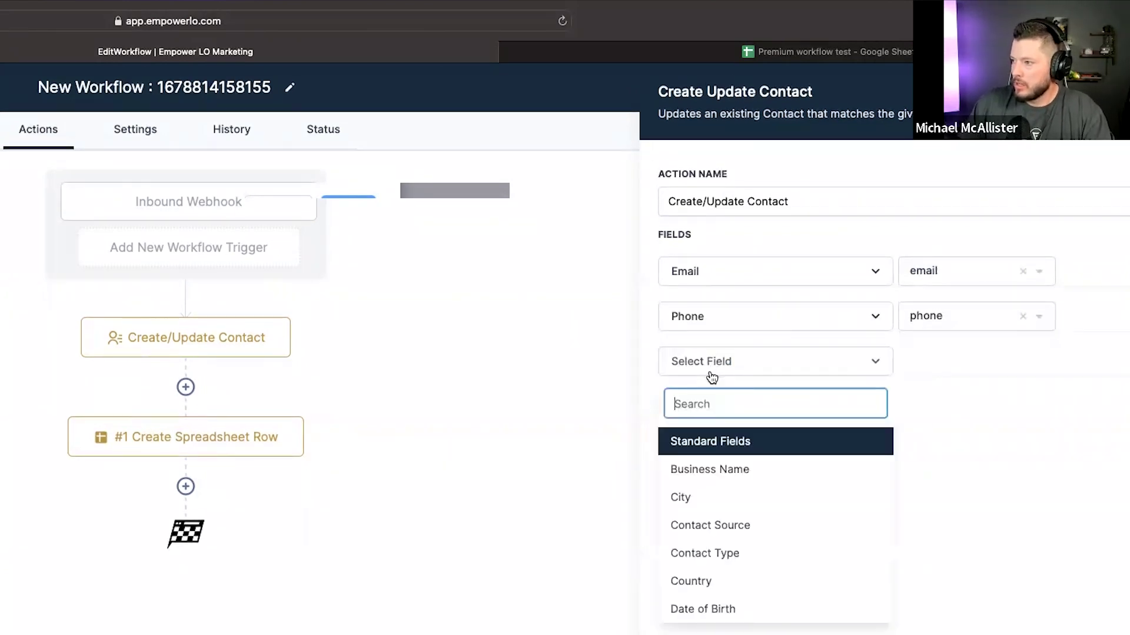
pyautogui.write('first')
pyautogui.click(786, 469)
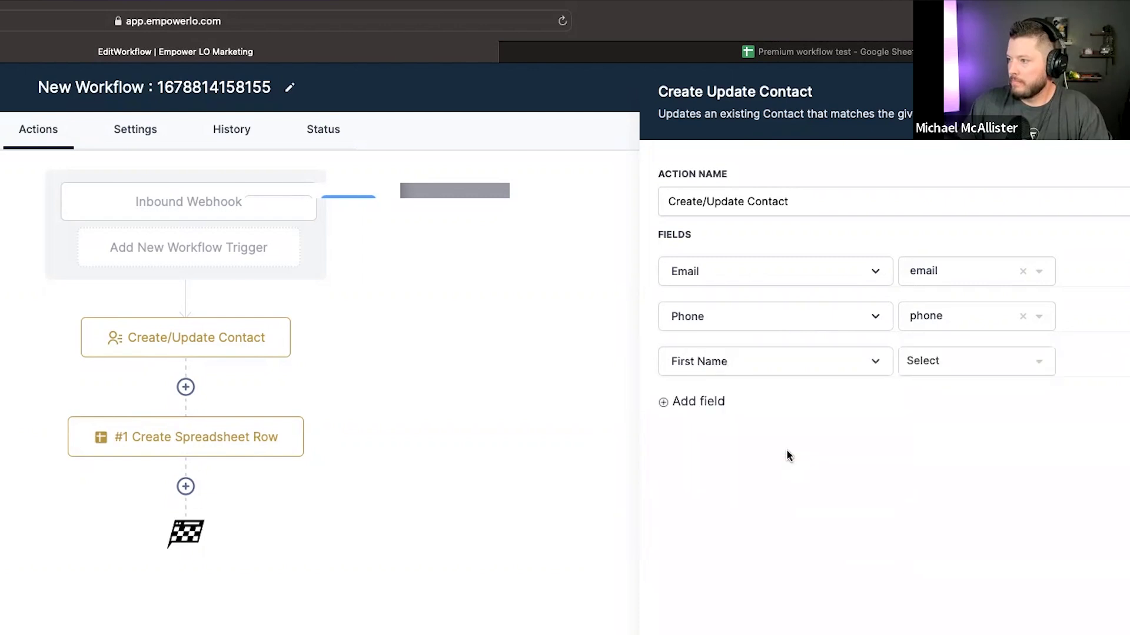
pyautogui.click(946, 366)
pyautogui.click(938, 393)
# Step: Map Last Name to the webhook's lastName value and close the action settings
pyautogui.click(724, 406)
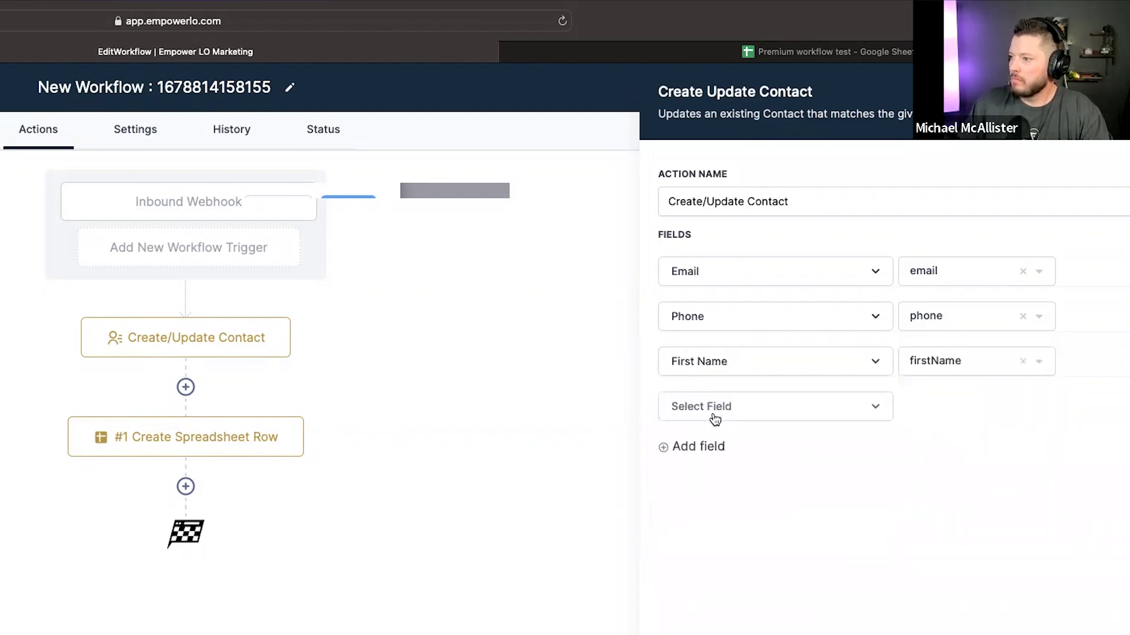
pyautogui.click(719, 409)
pyautogui.write('last')
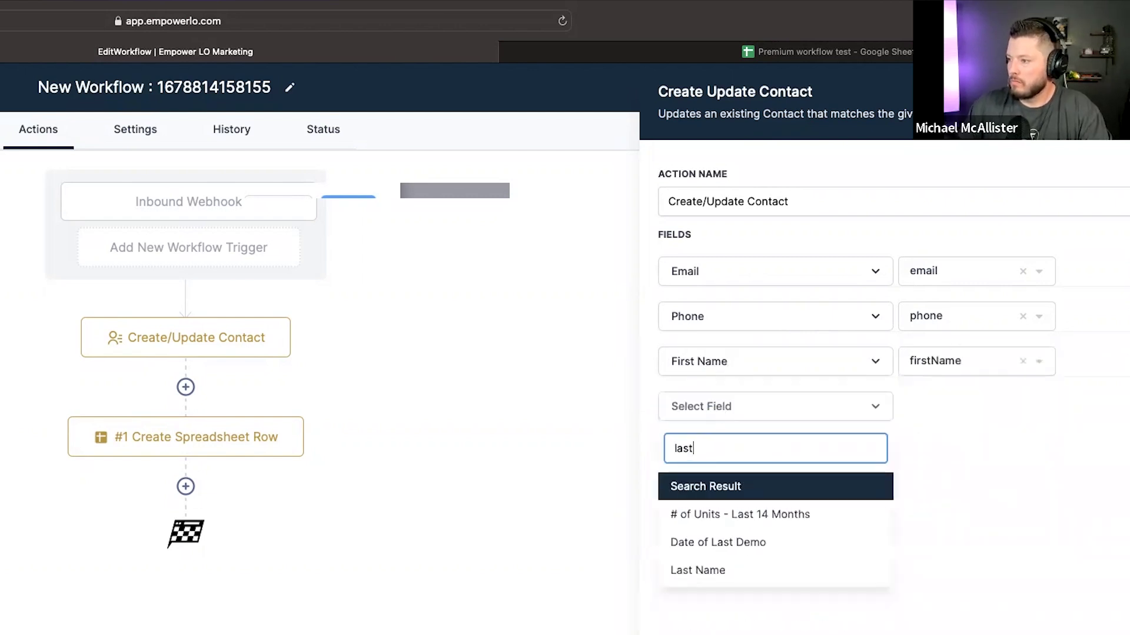
pyautogui.click(693, 570)
pyautogui.click(941, 405)
pyautogui.click(934, 469)
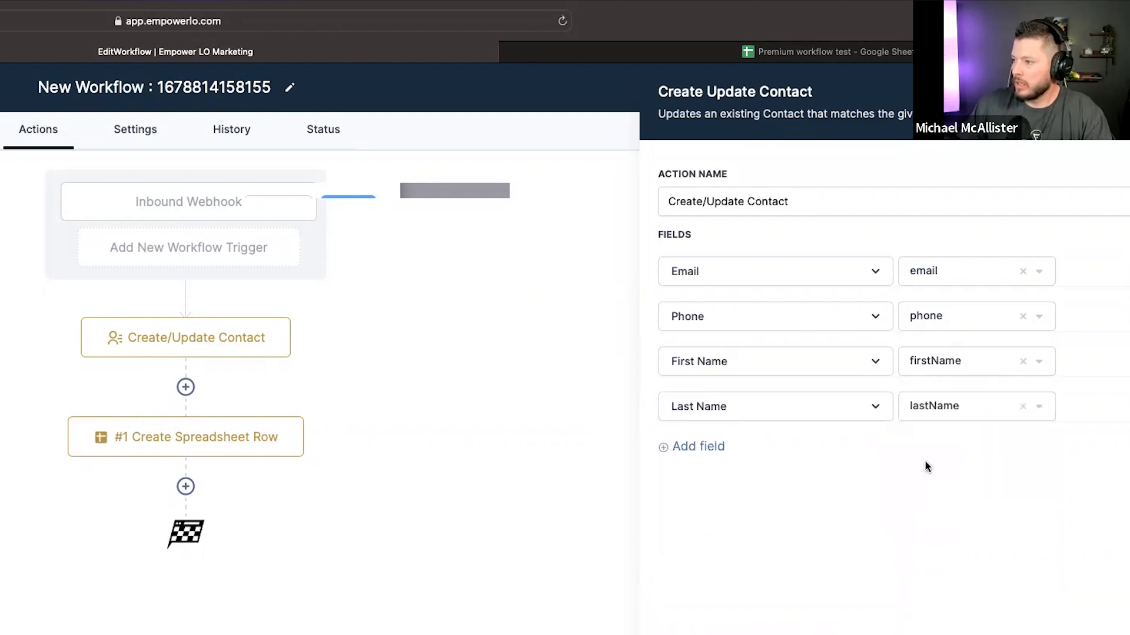
pyautogui.click(1019, 175)
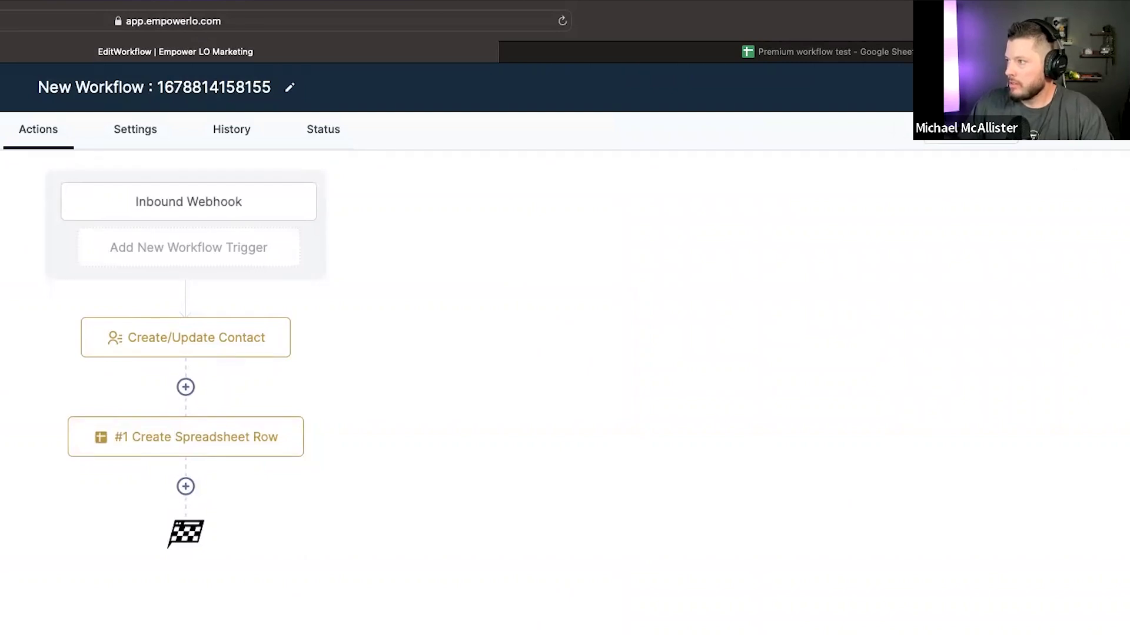
# Step: Replace the workflow title with 'Webhook to Spreadsheet Premium Test'
pyautogui.tripleClick(210, 85)
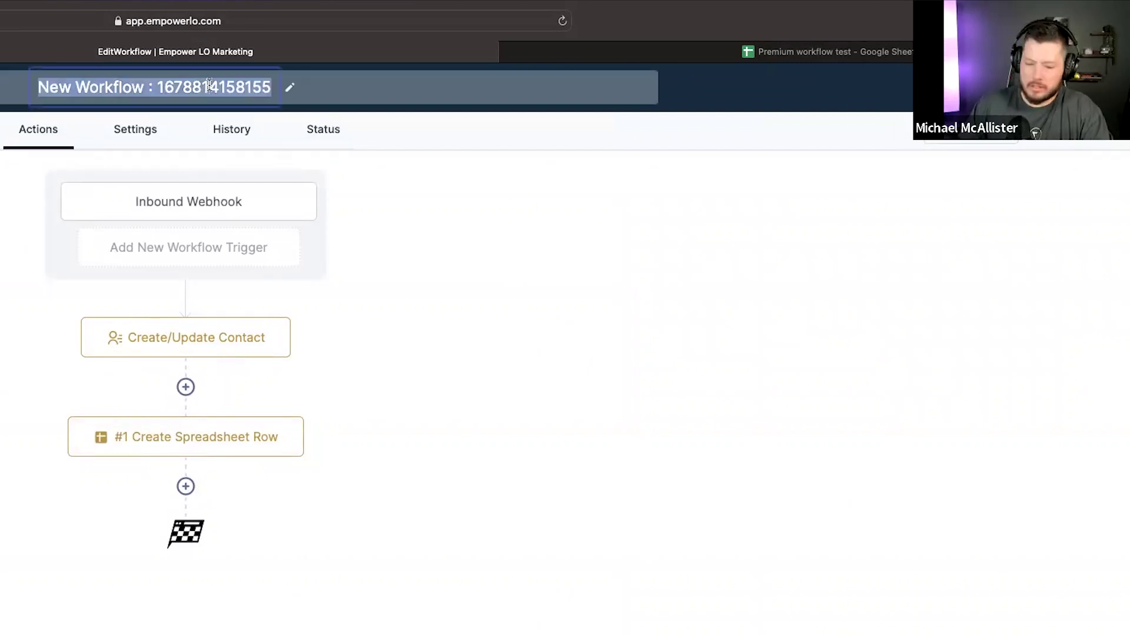
pyautogui.write('Webh')
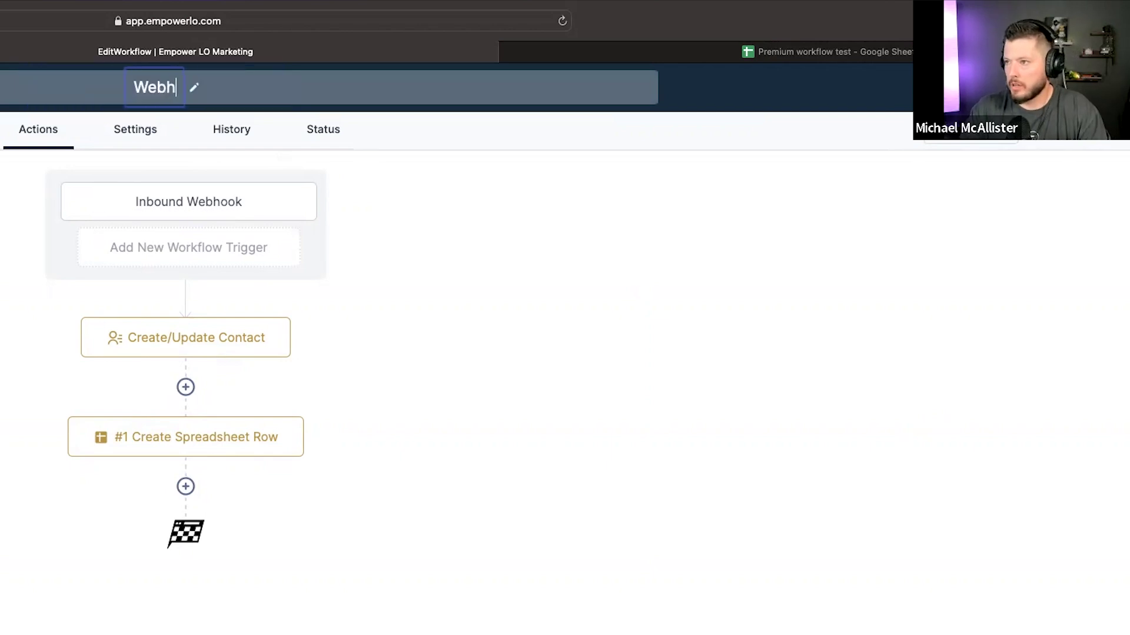
pyautogui.write('ook to Spreadsheet Prem')
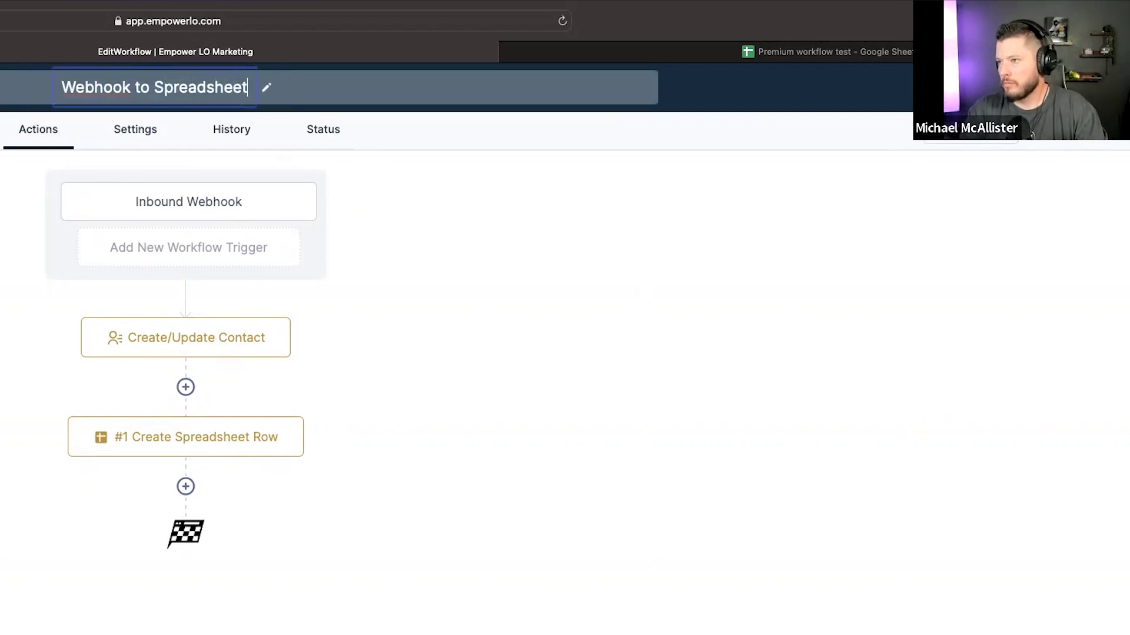
pyautogui.press('BackSpace')
pyautogui.write('i')
pyautogui.press('BackSpace')
pyautogui.write('mium Test')
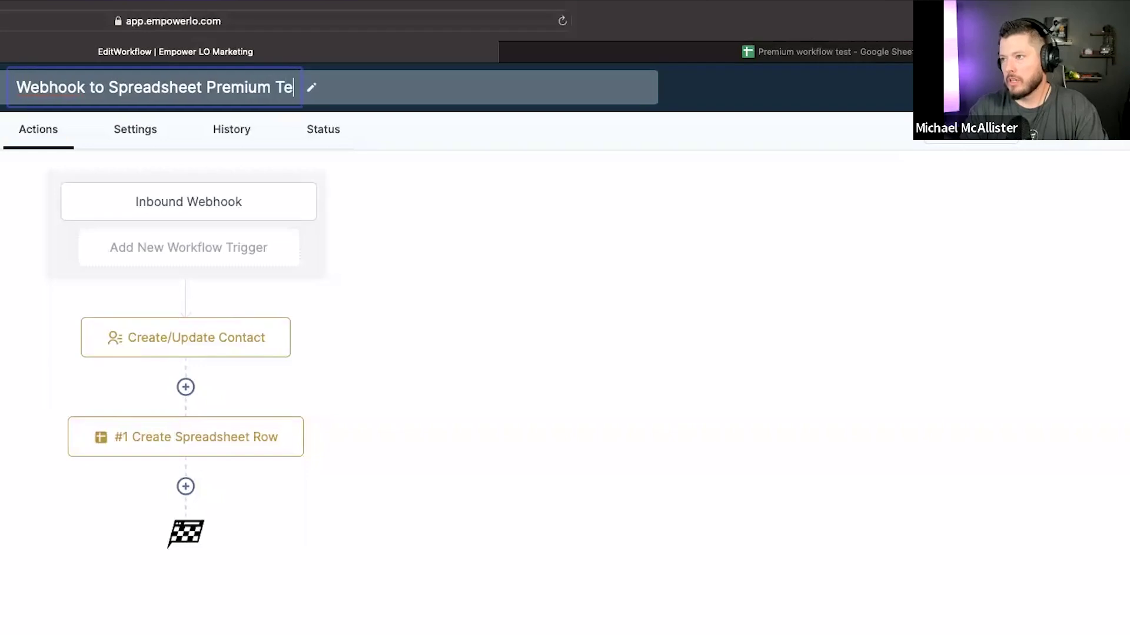
pyautogui.press('Return')
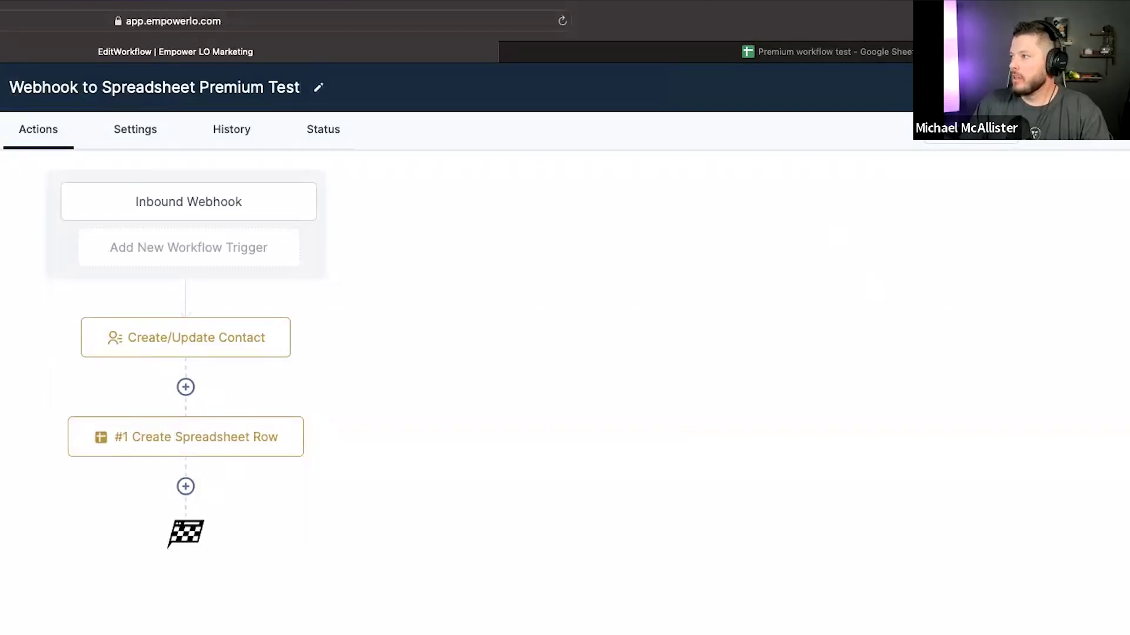
# Step: Check the Premium workflow test spreadsheet, then go to the Zoho CRM contacts list
pyautogui.click(696, 55)
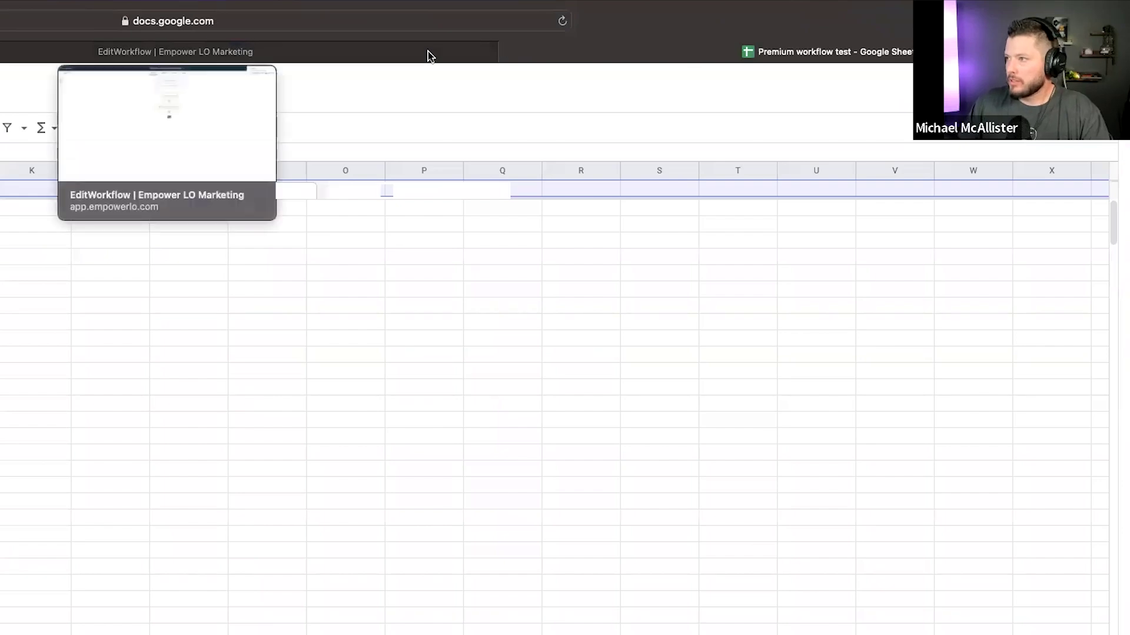
pyautogui.click(428, 54)
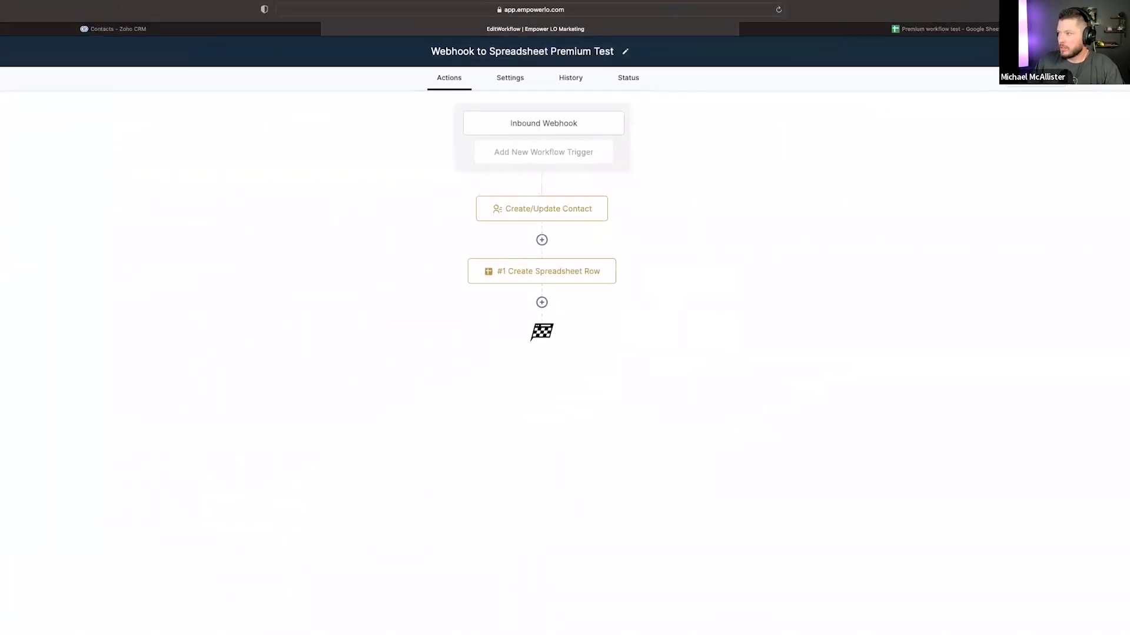
pyautogui.click(114, 28)
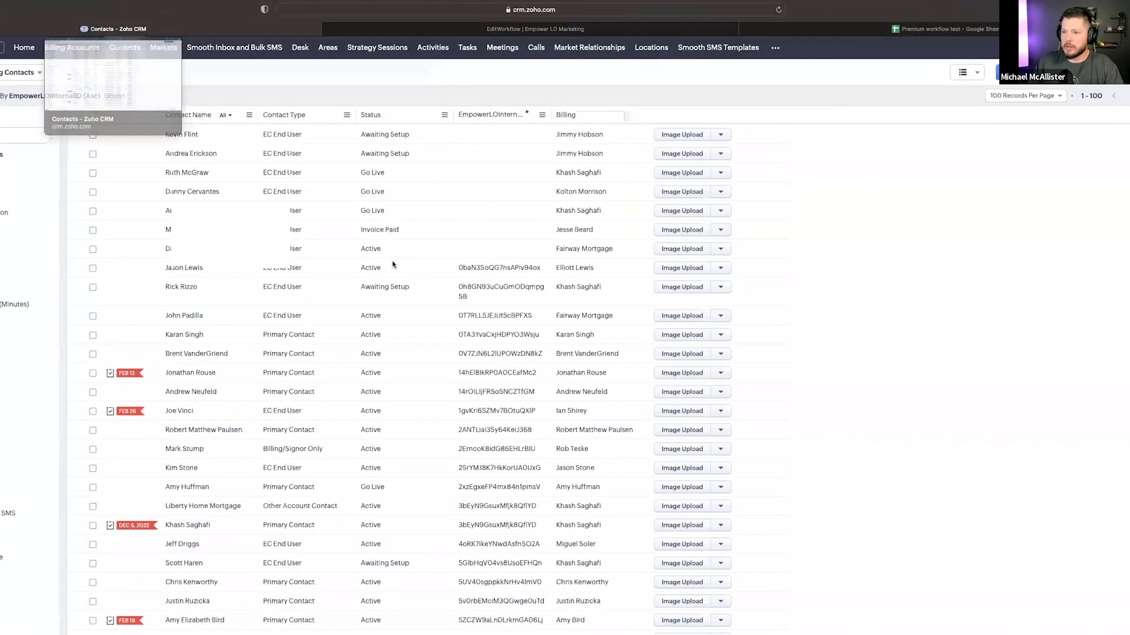
# Step: Add a new 'hookTest' tag to the selected Zoho contact and return to the workflow editor
pyautogui.click(93, 318)
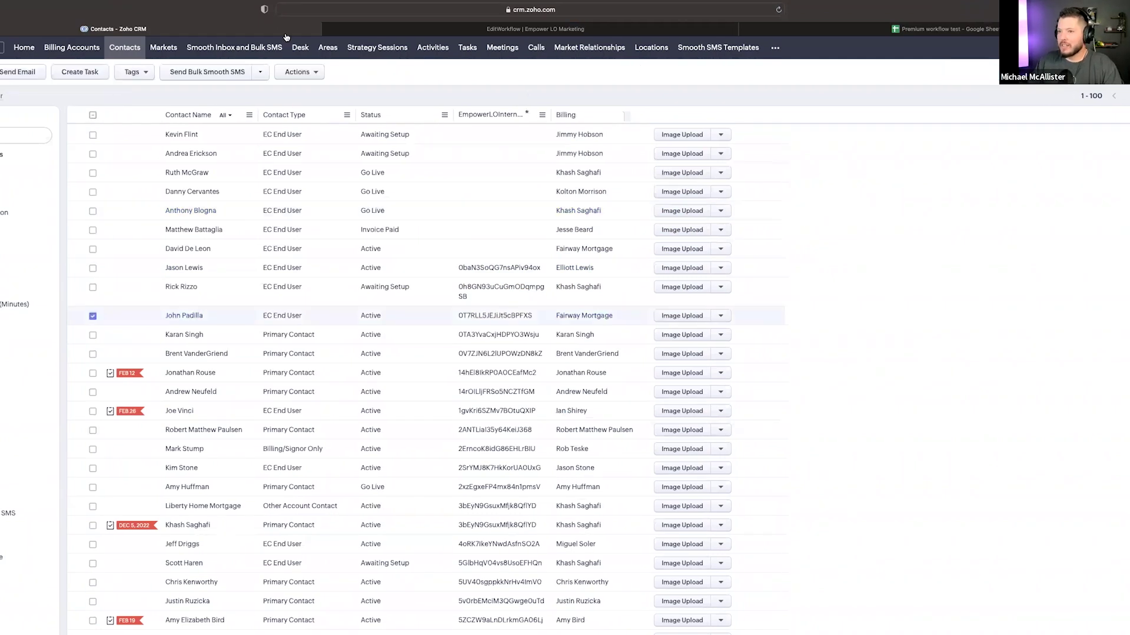
pyautogui.click(296, 71)
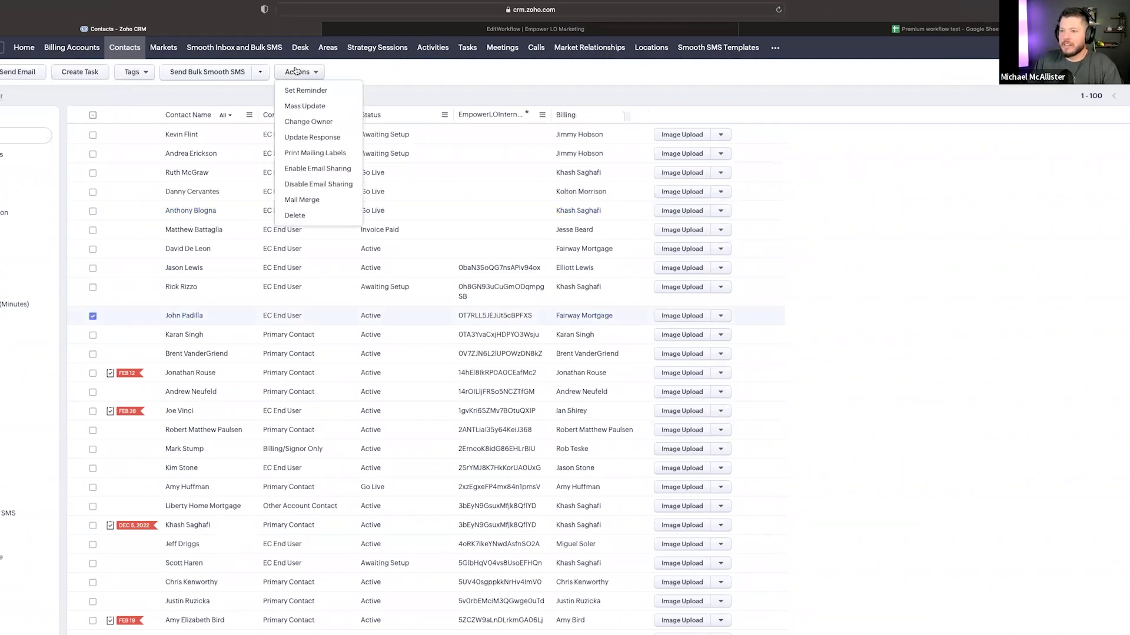
pyautogui.click(132, 71)
pyautogui.click(139, 90)
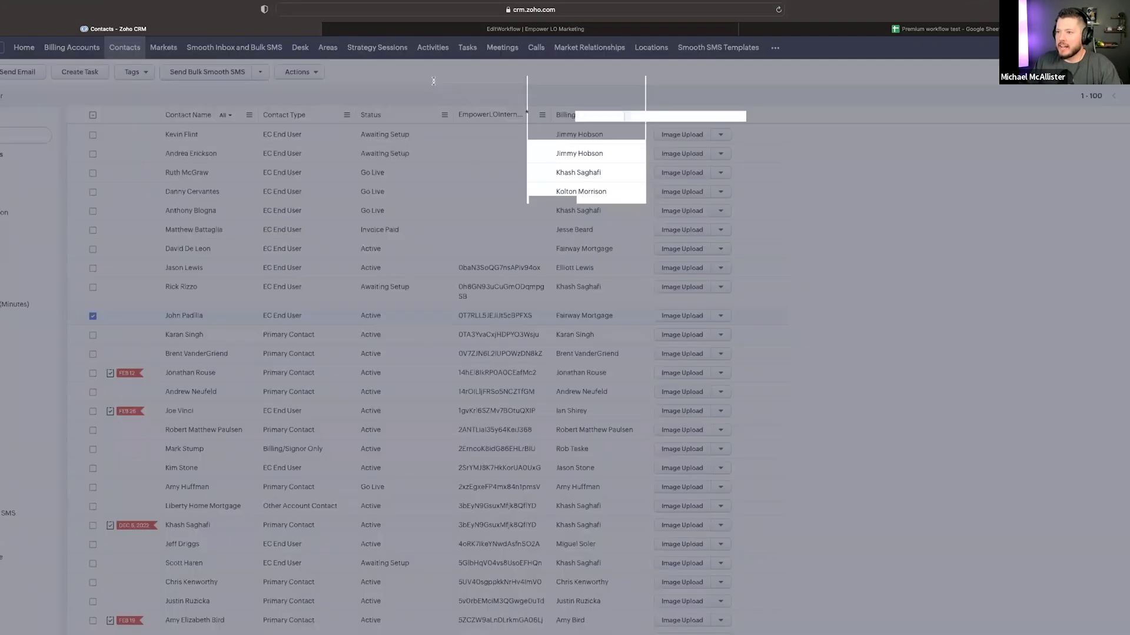
pyautogui.write('hookTest')
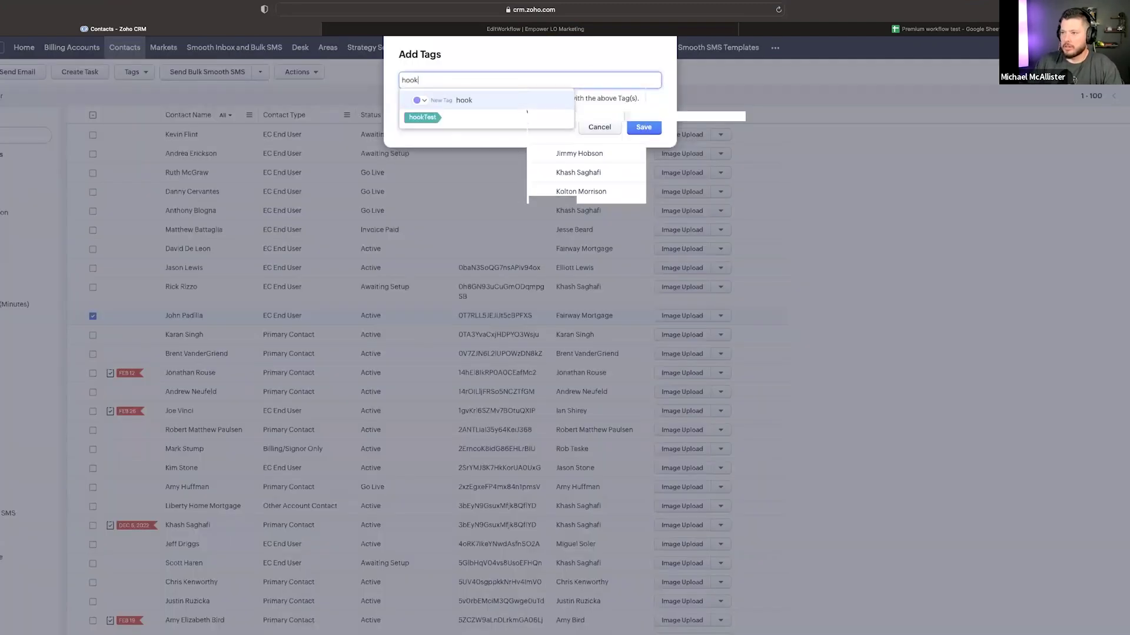
pyautogui.press('Return')
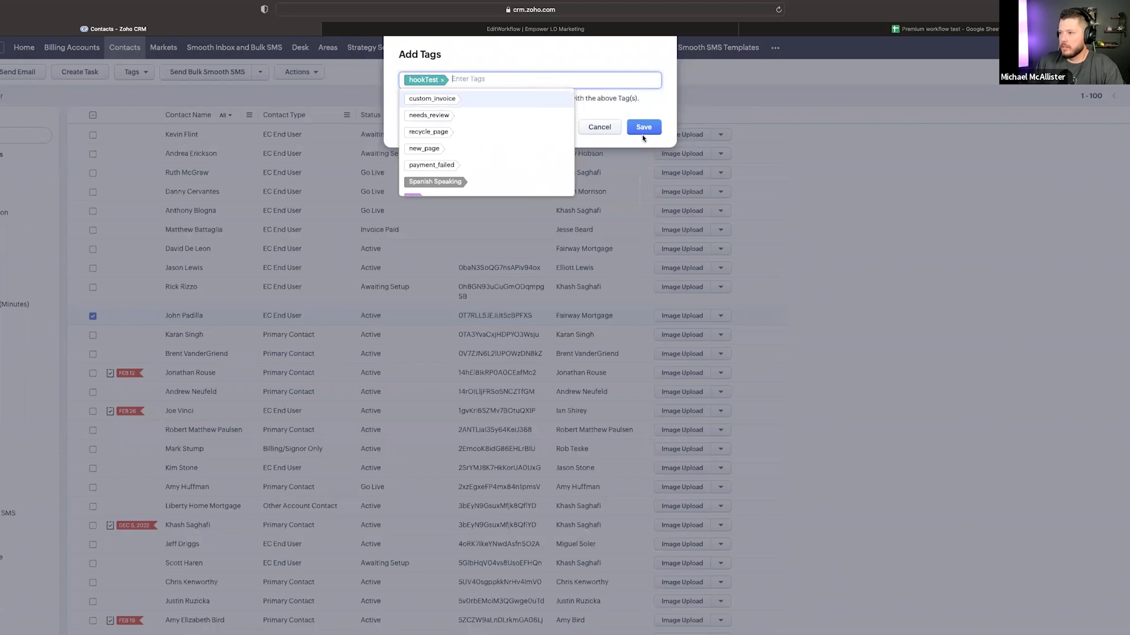
pyautogui.click(643, 128)
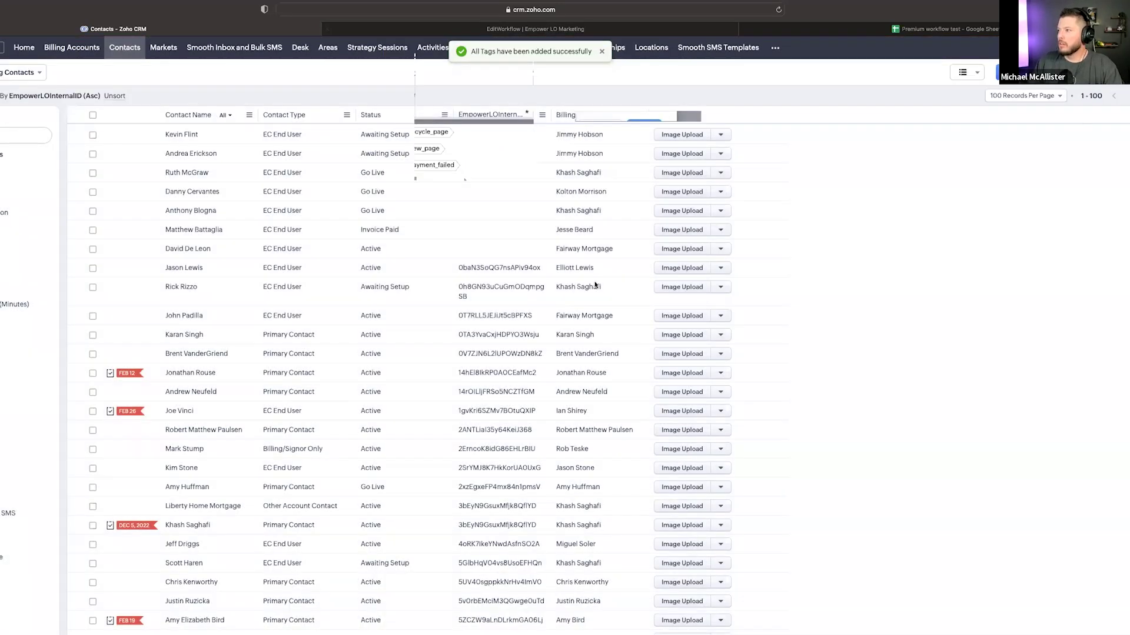
pyautogui.click(546, 34)
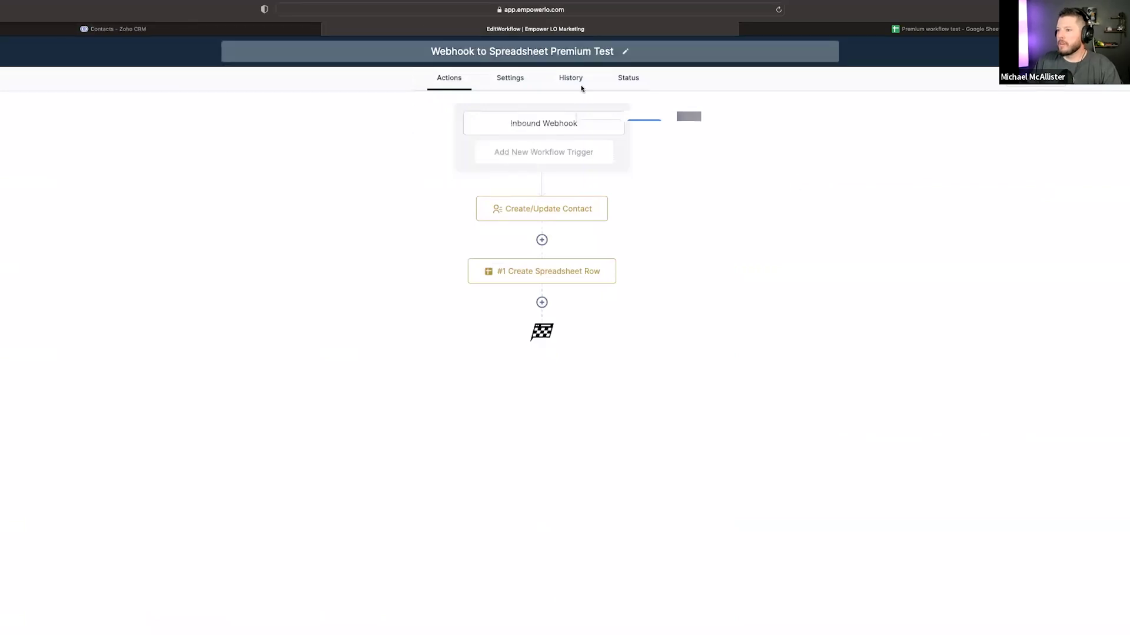
# Step: Widen column C of the Premium workflow test sheet to show the full email
pyautogui.click(940, 28)
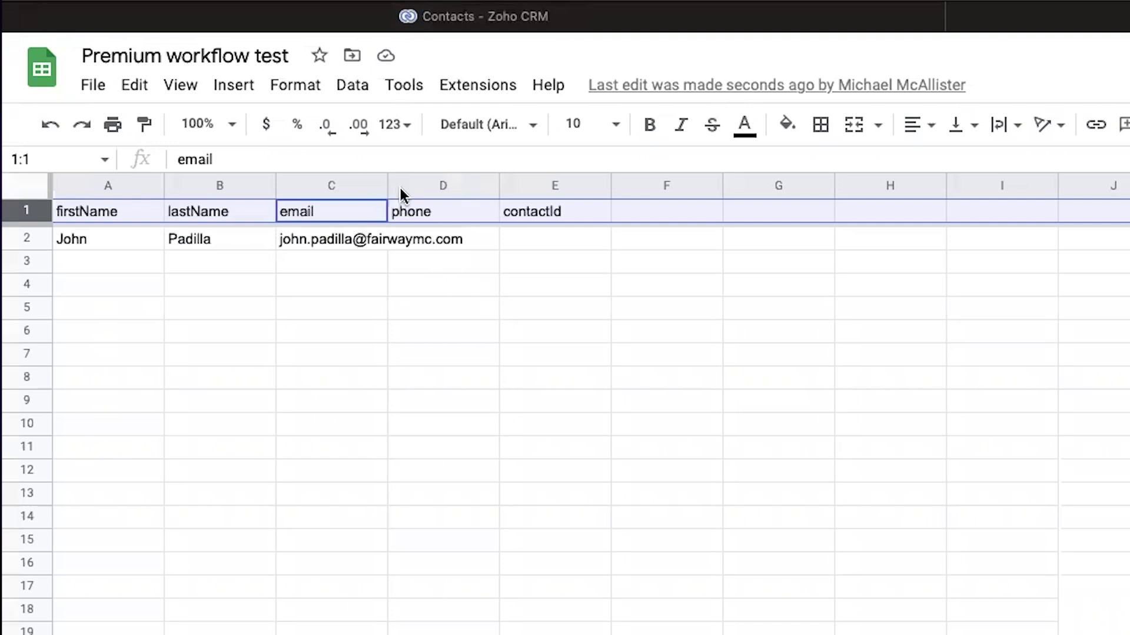
pyautogui.moveTo(386, 186); pyautogui.dragTo(506, 185)
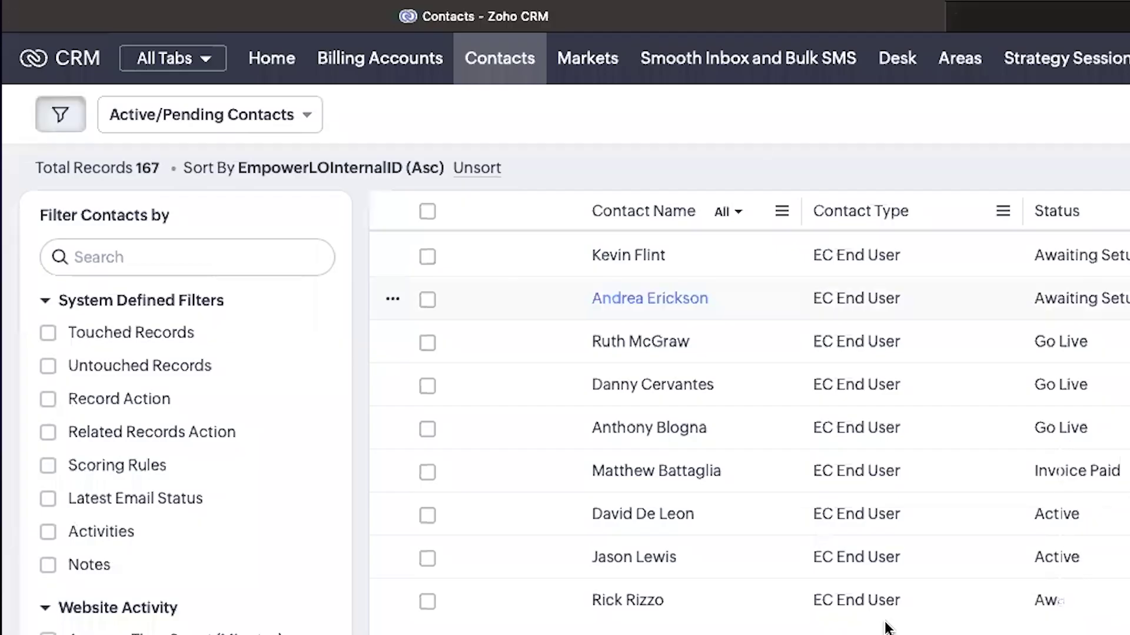
pyautogui.scroll(-2, 889, 629)
pyautogui.scroll(2, 668, 624)
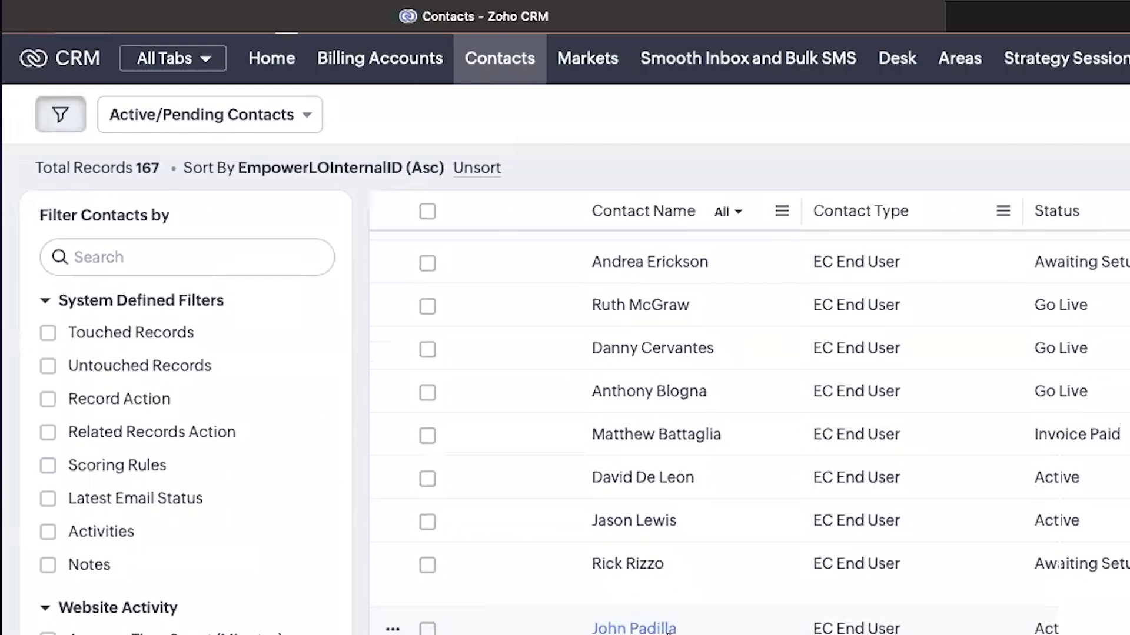
# Step: Open the tagged contact's detail record in Zoho CRM
pyautogui.click(669, 629)
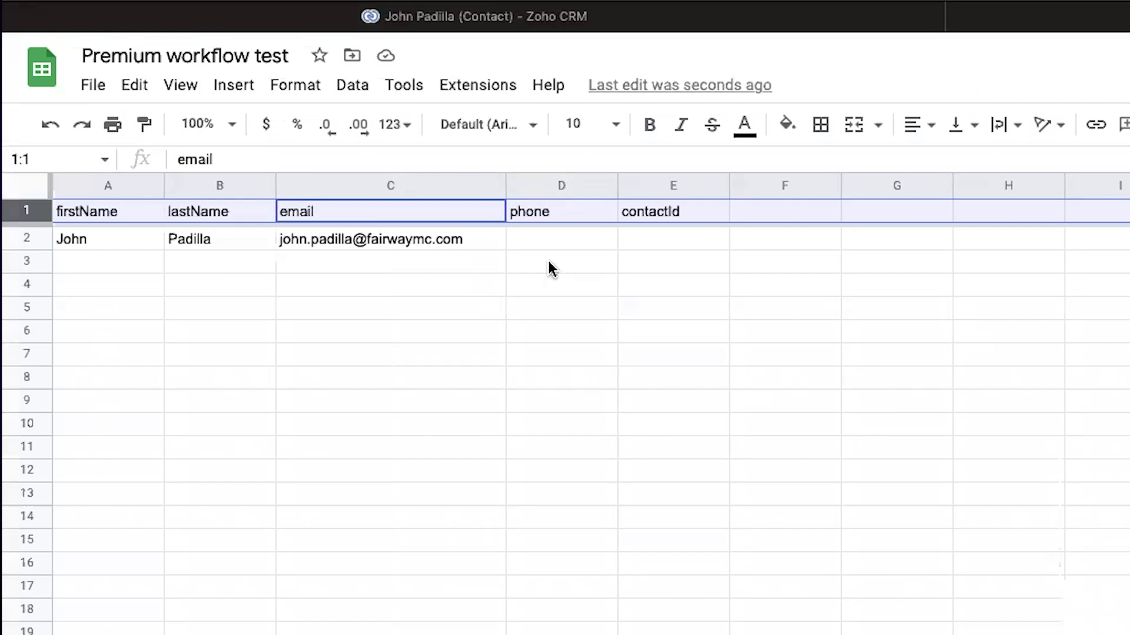
pyautogui.moveTo(586, 20)
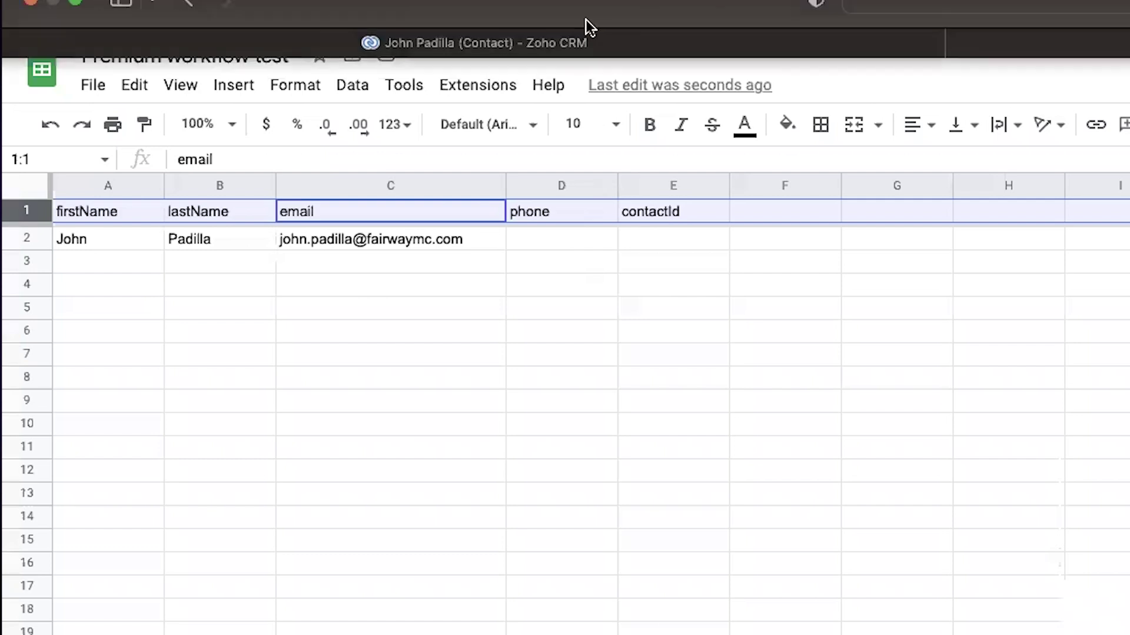
pyautogui.moveTo(557, 51)
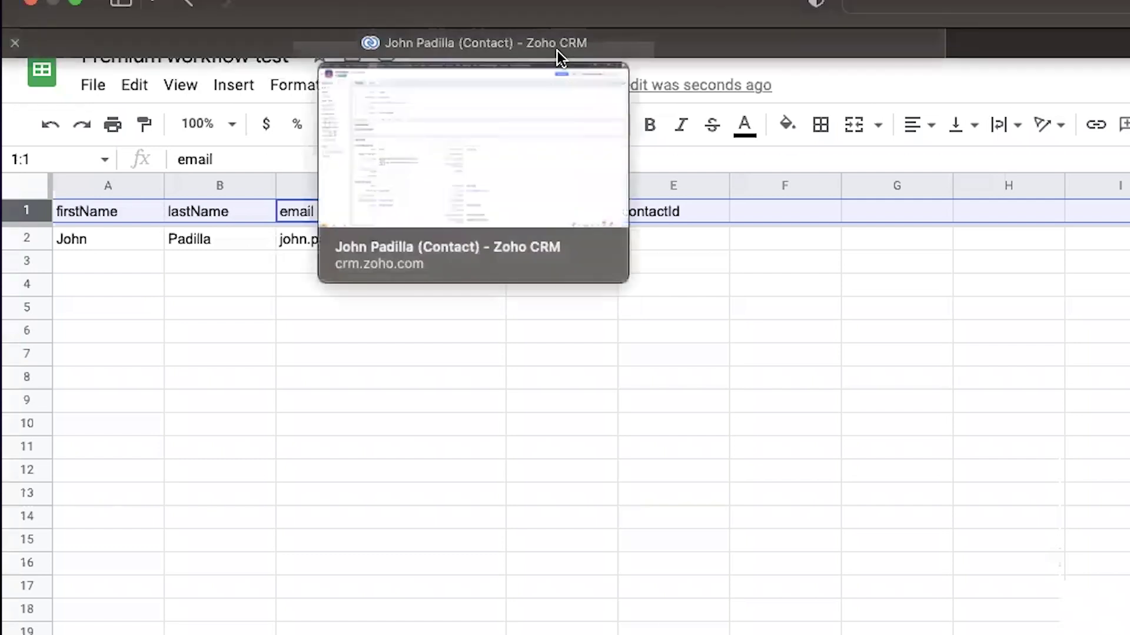